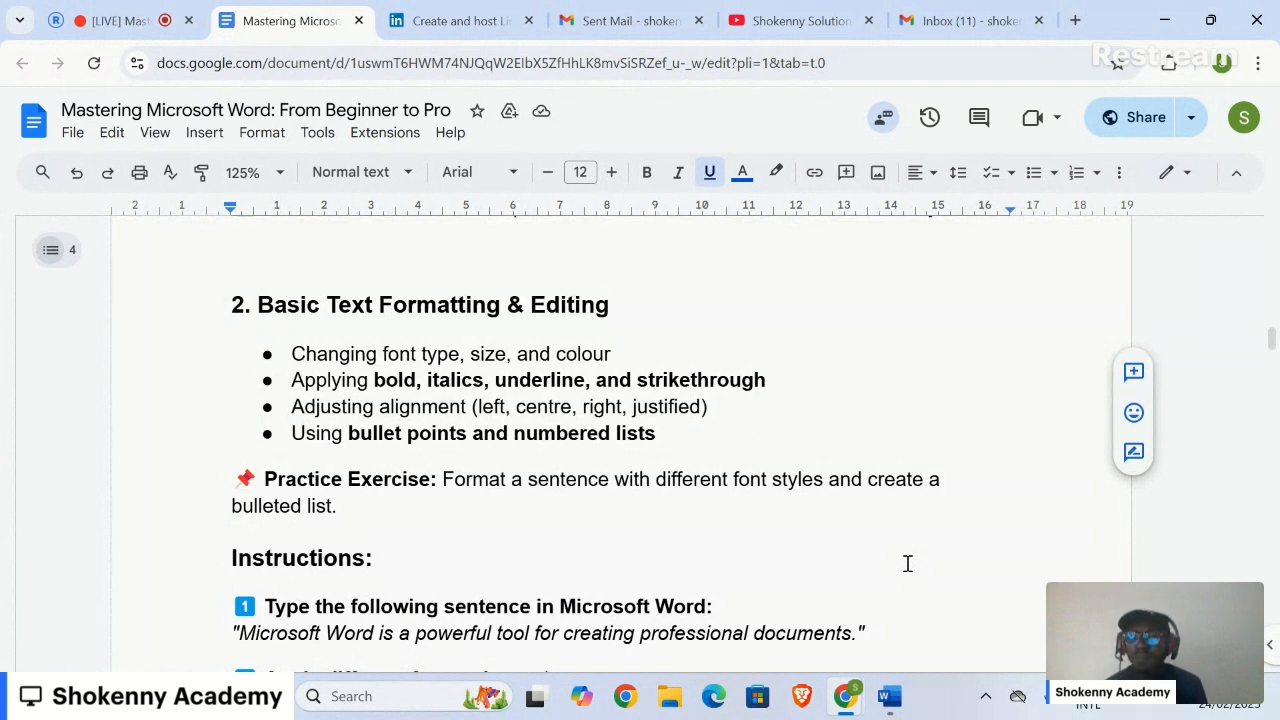
Step: Read through the sentence-formatting instructions in Google Docs, then switch to the WordPractice document in Word
left_click(898, 625)
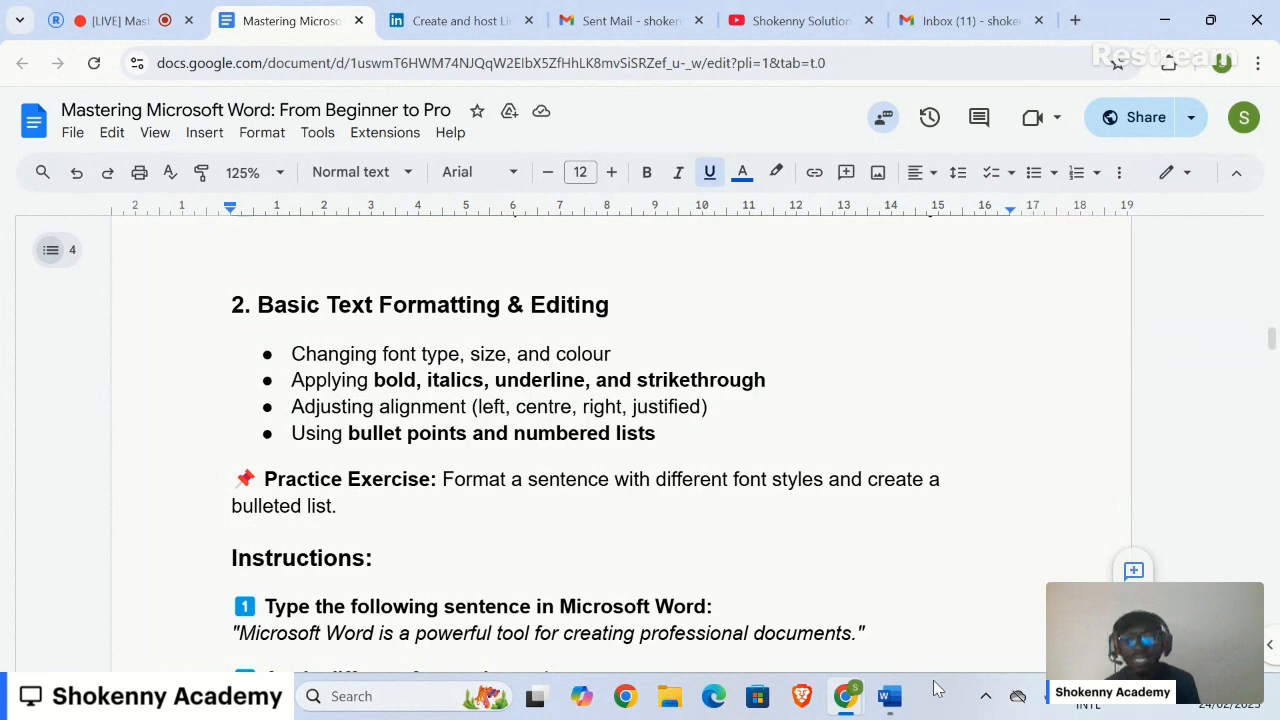
scroll(806, 566, "down", 1)
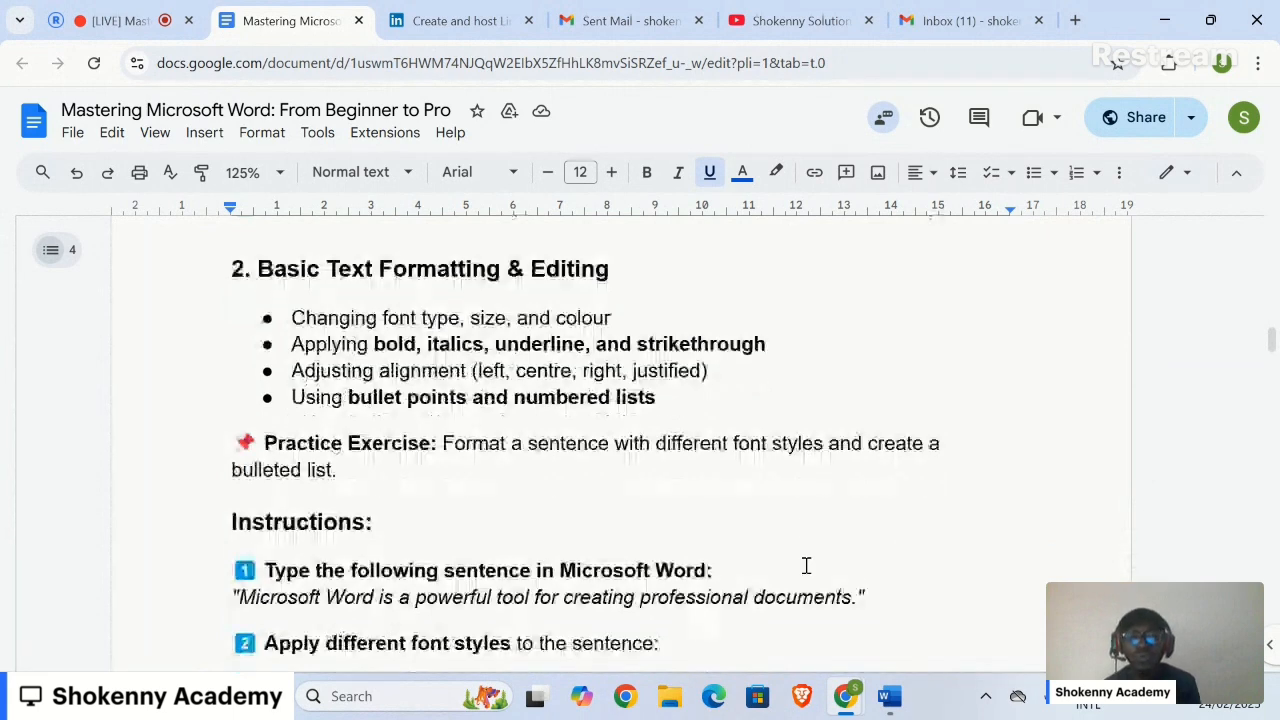
scroll(806, 566, "down", 1)
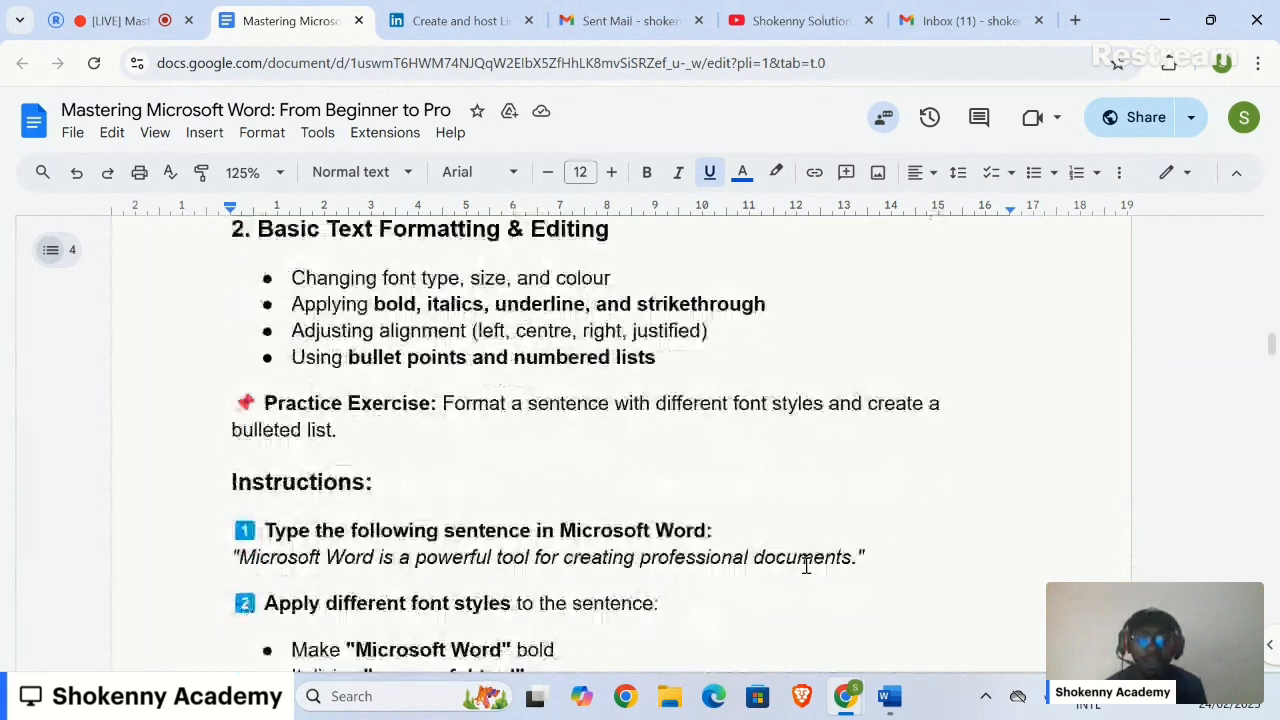
scroll(806, 566, "down", 1)
scroll(806, 566, "down", 1)
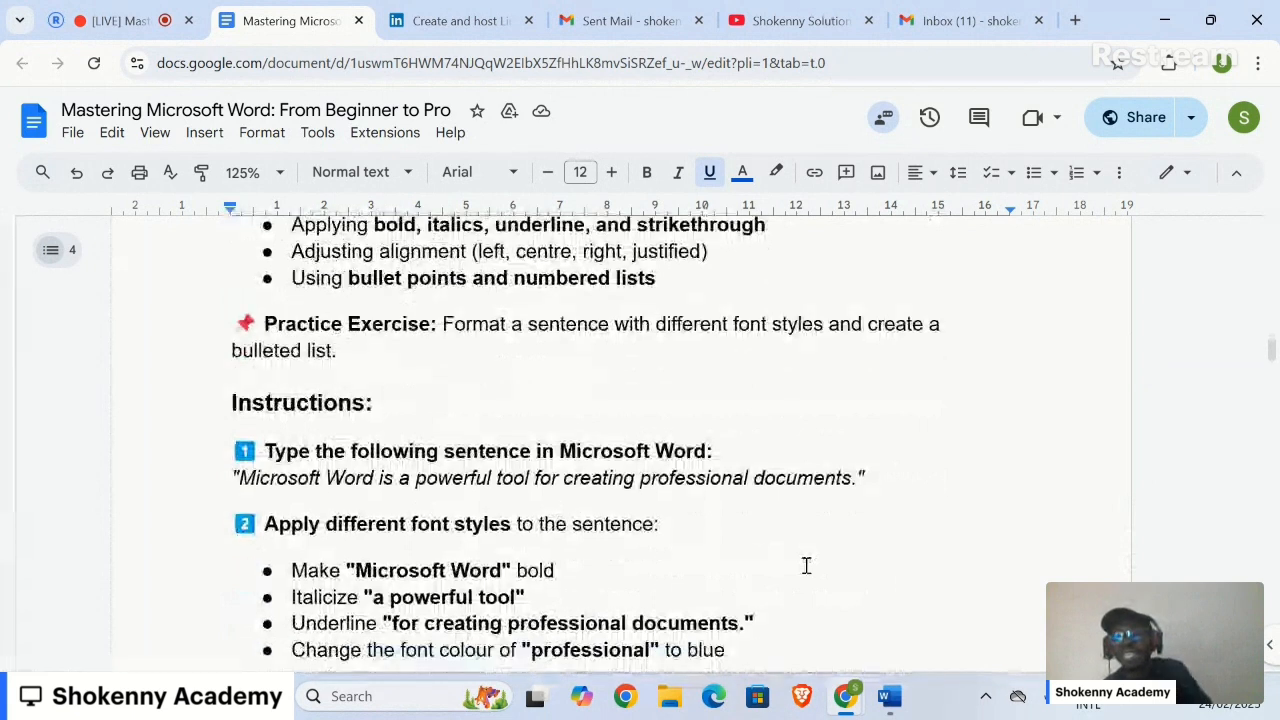
scroll(806, 566, "up", 1)
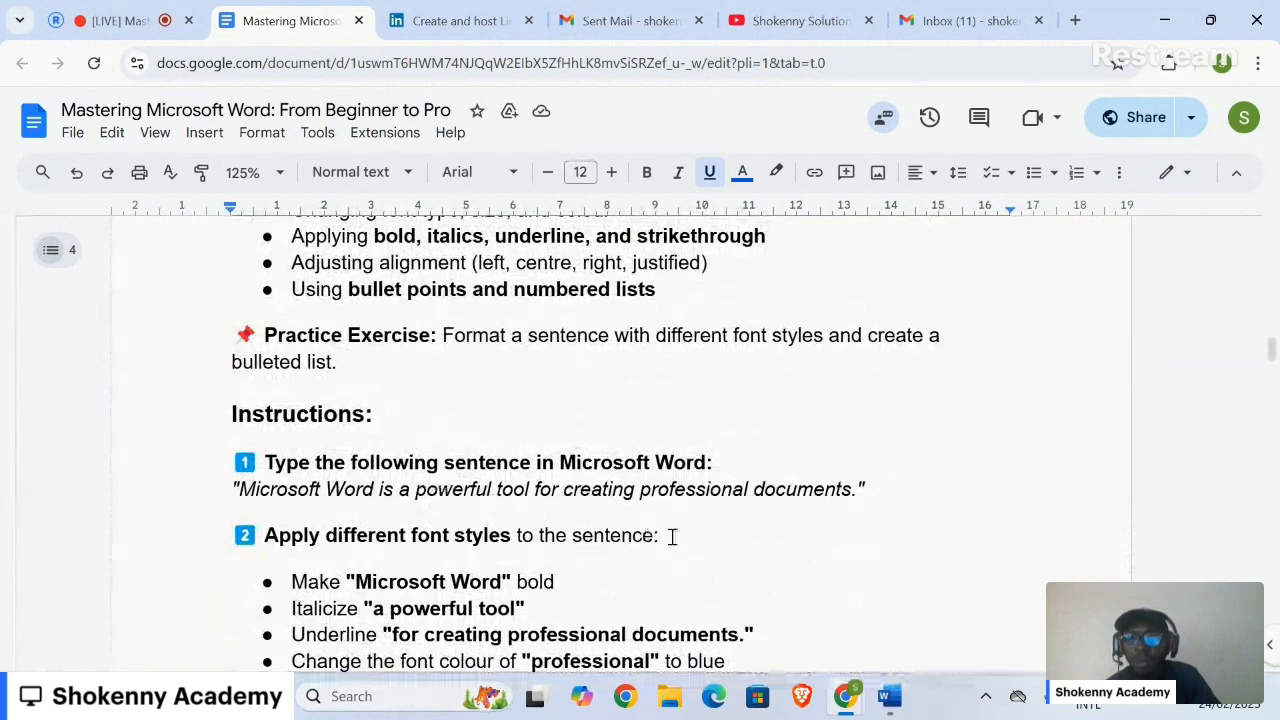
left_click(890, 697)
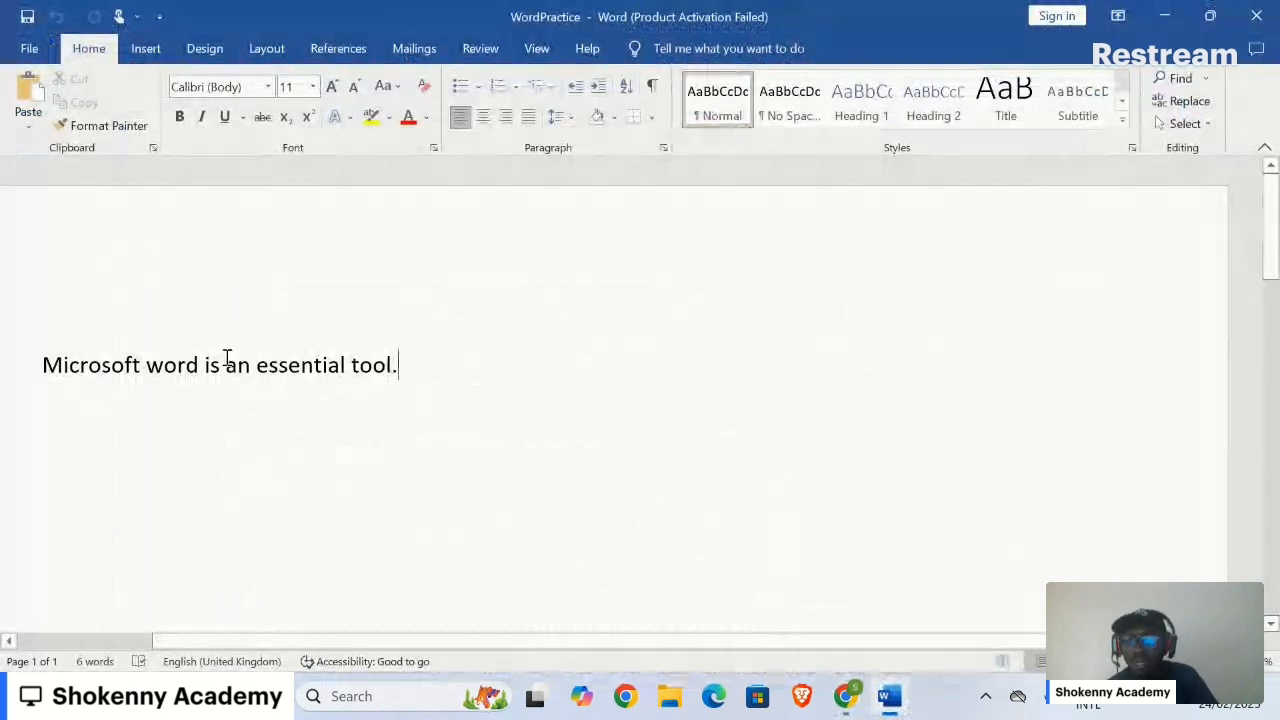
Step: Add the line 'Microsoft word is a powerful tool for creating professional document' and fix the 'Microssoft' typo
key("Return")
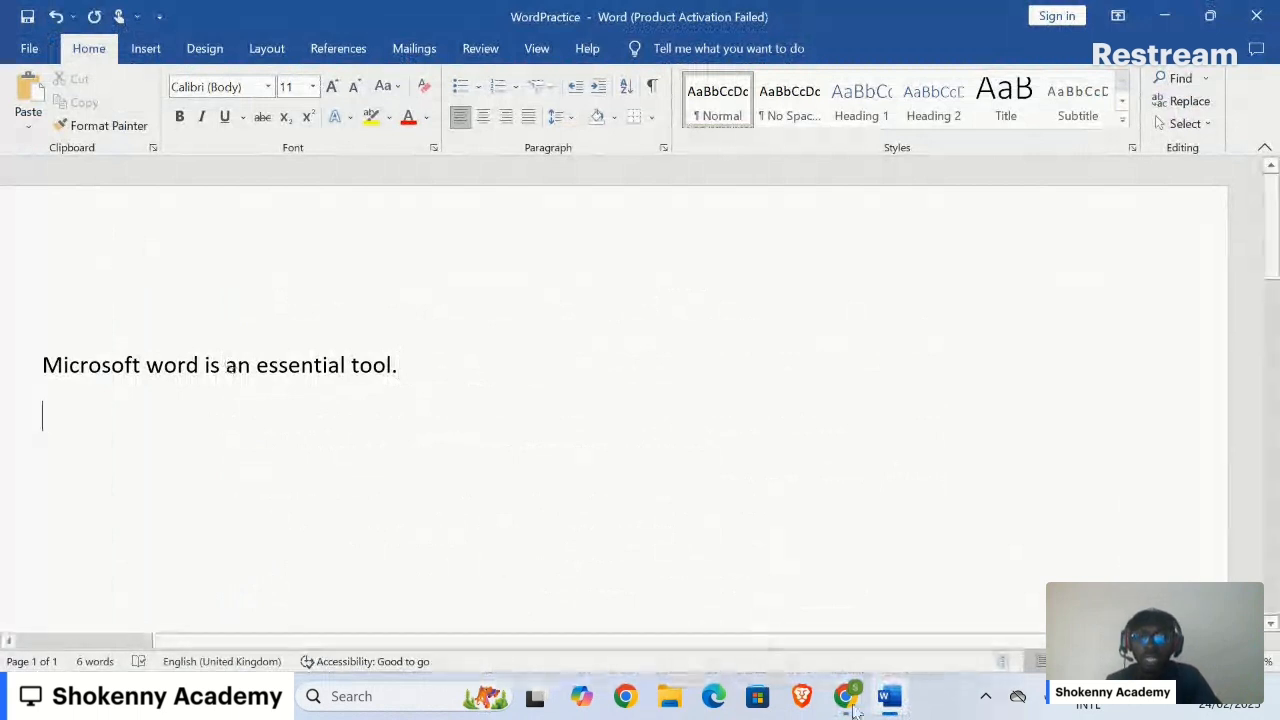
left_click(888, 706)
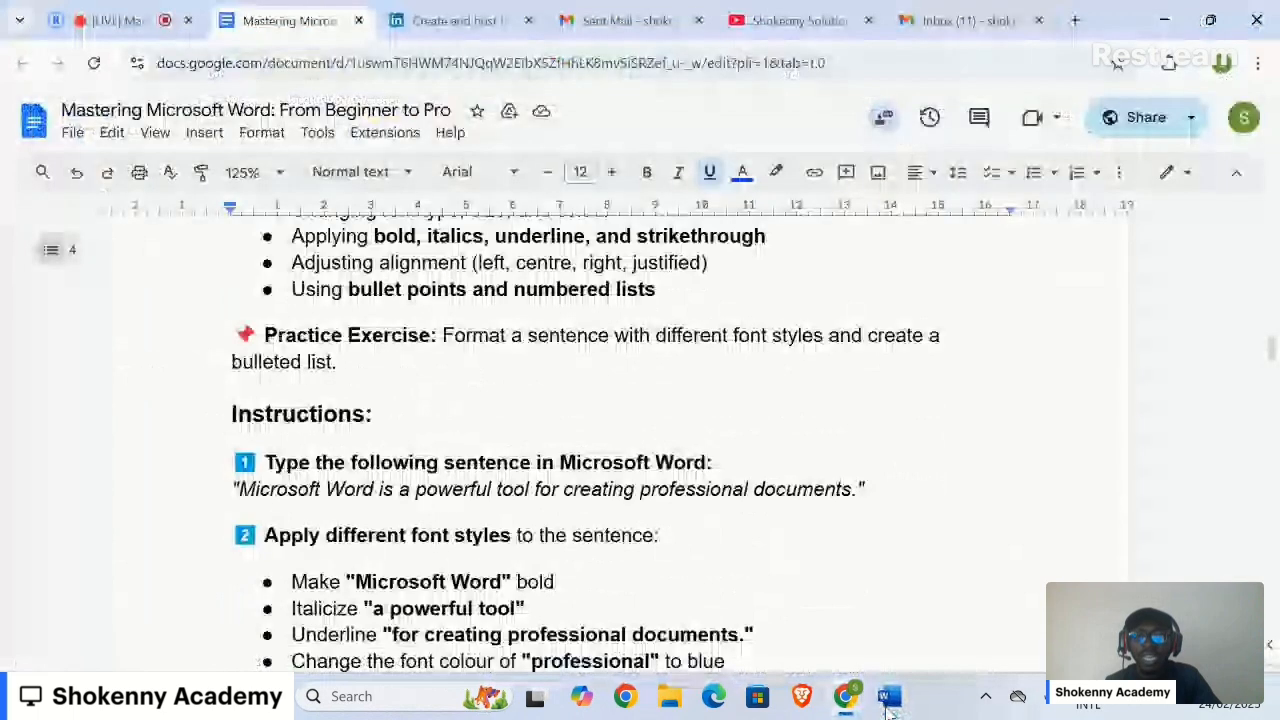
left_click(888, 706)
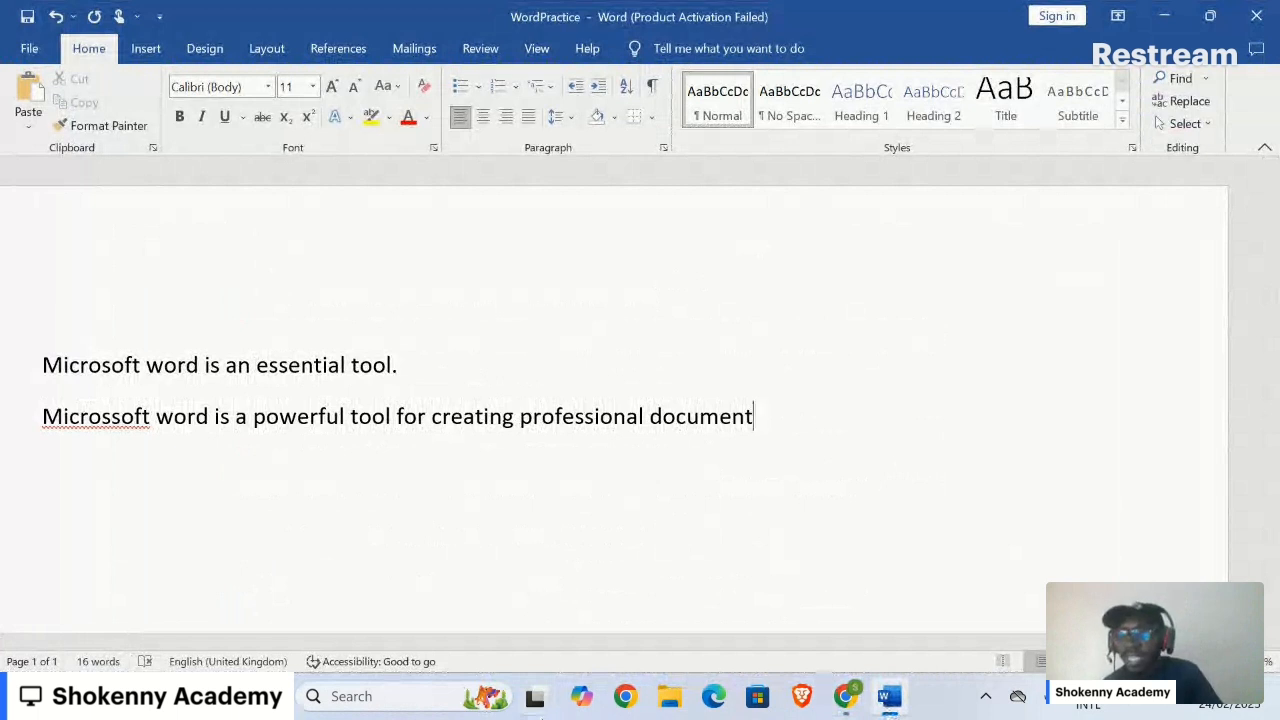
left_click(113, 420)
key("BackSpace")
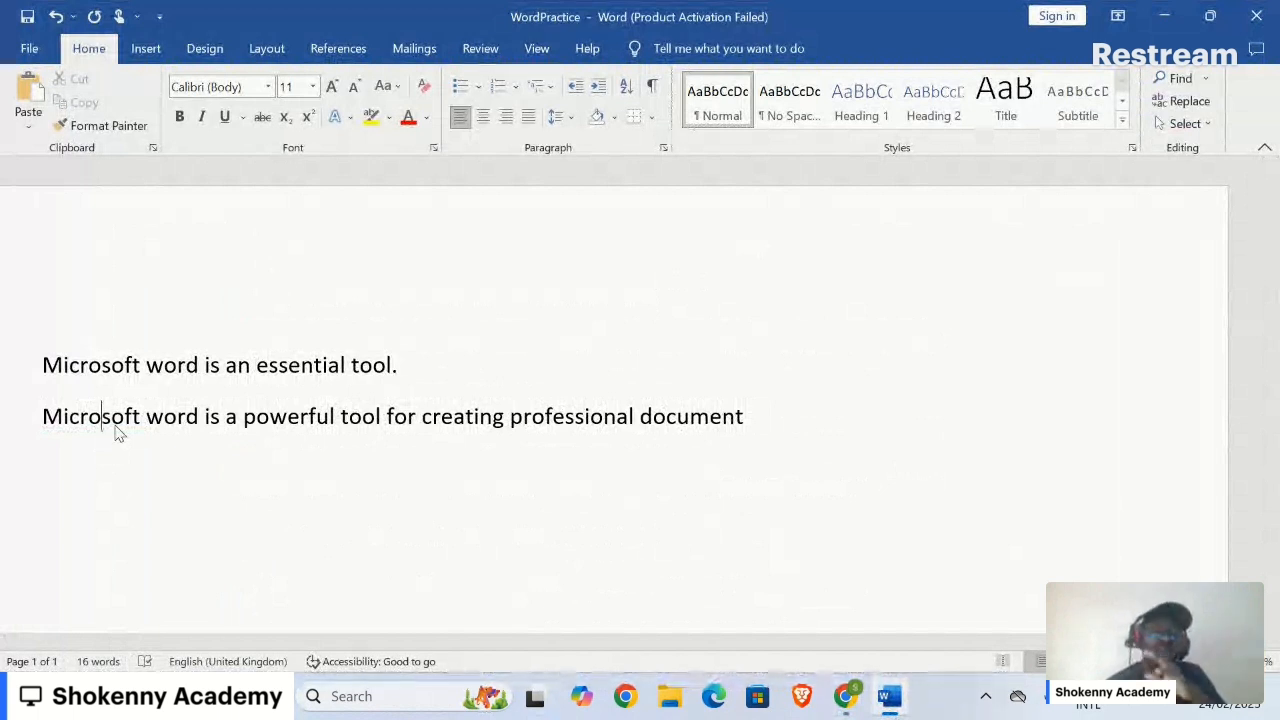
left_click(889, 705)
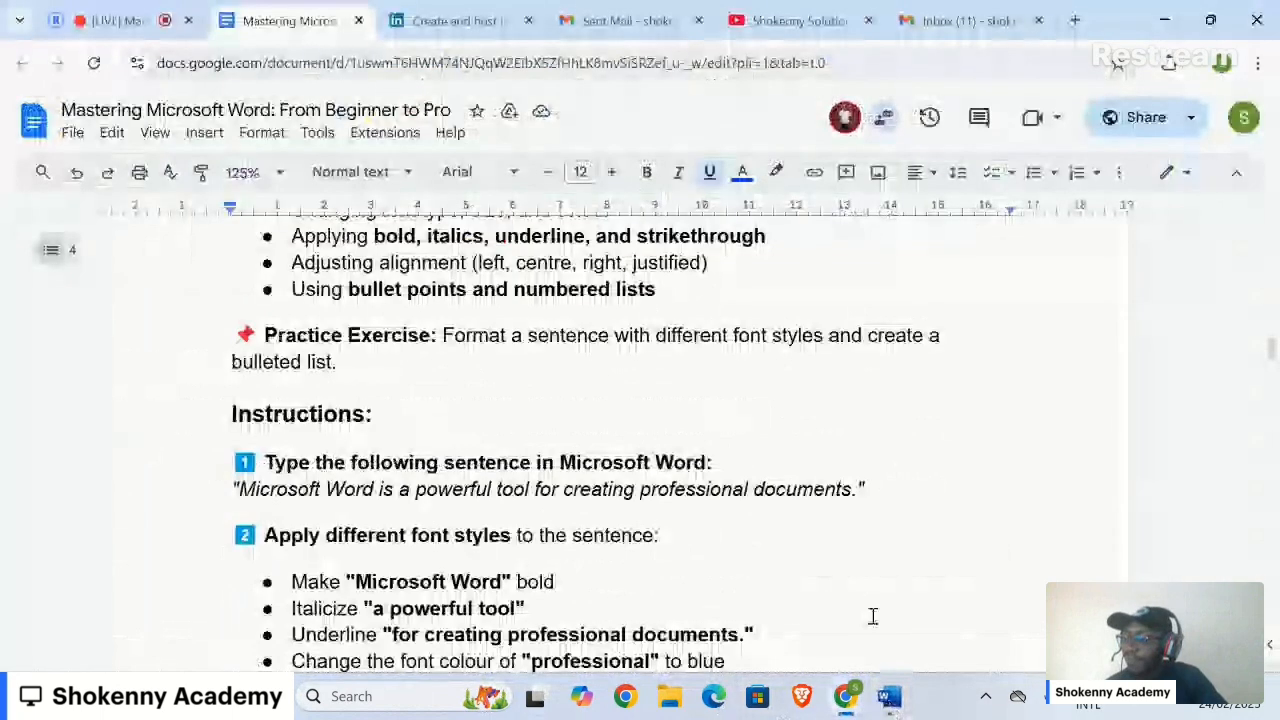
scroll(873, 616, "down", 1)
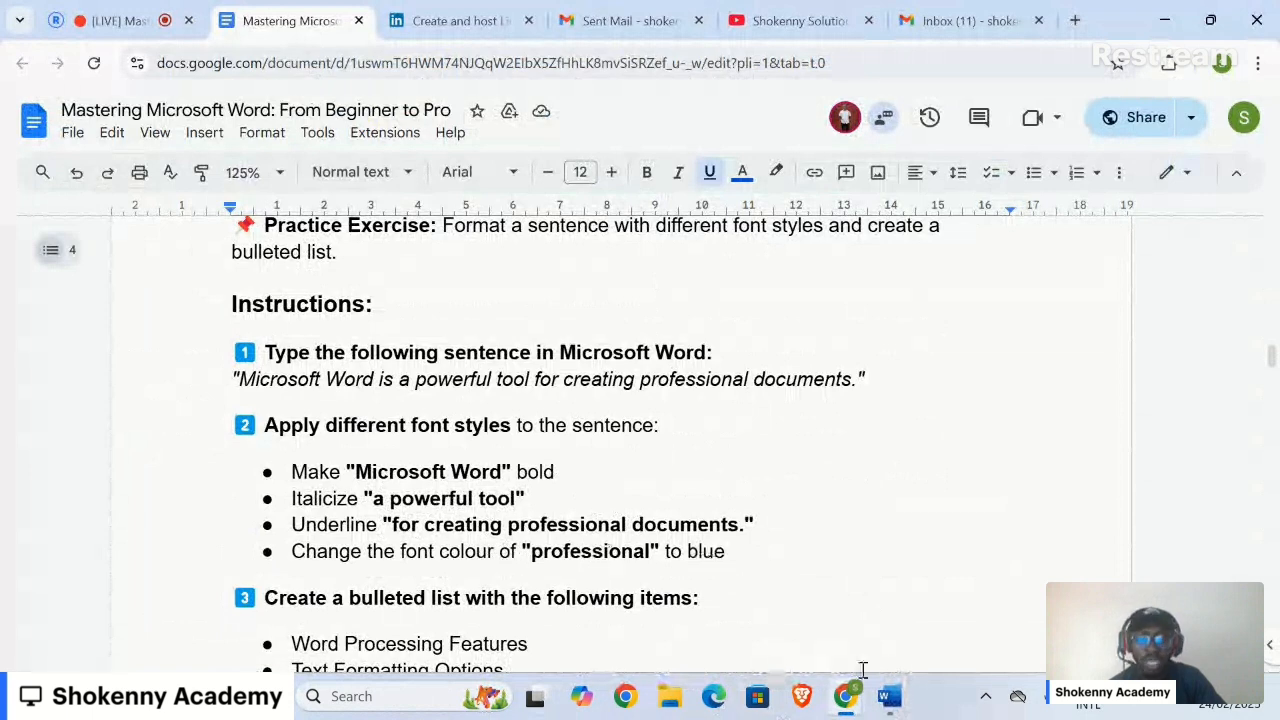
left_click(890, 697)
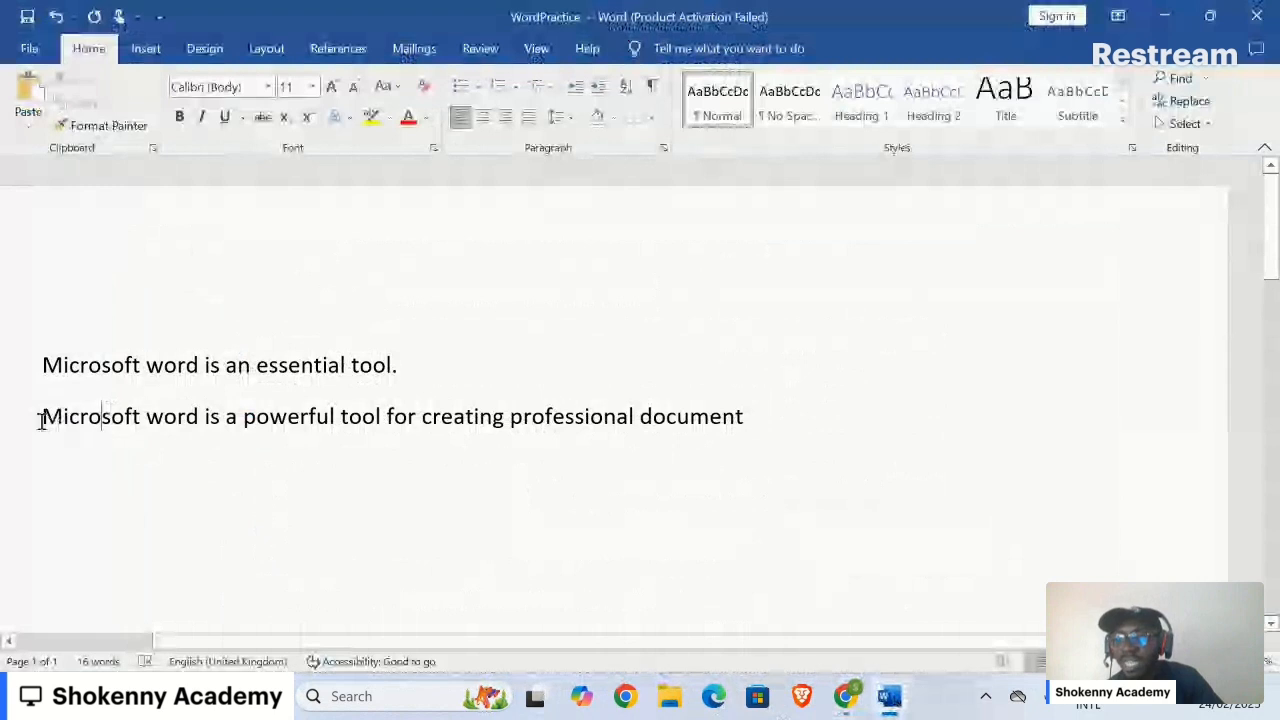
Step: Bold just 'Microsoft word' at the start of line two, leaving the rest plain
left_click_drag(40, 420, 198, 420)
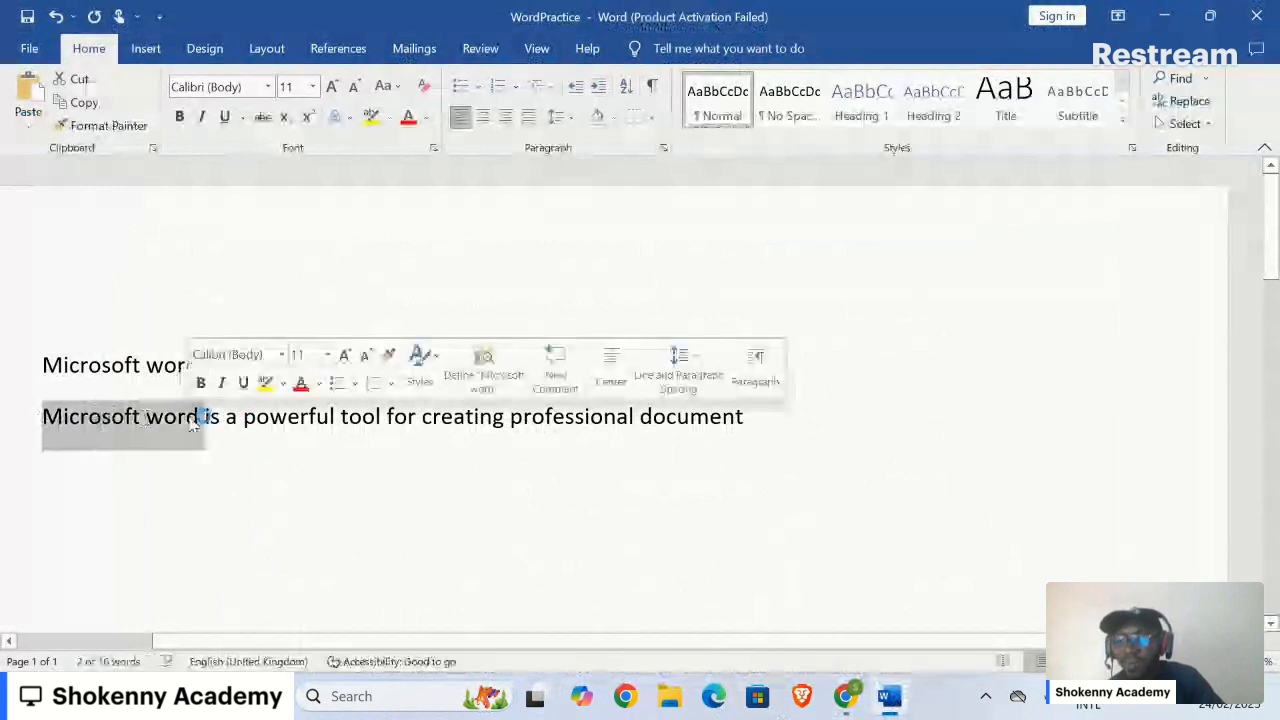
left_click(50, 420)
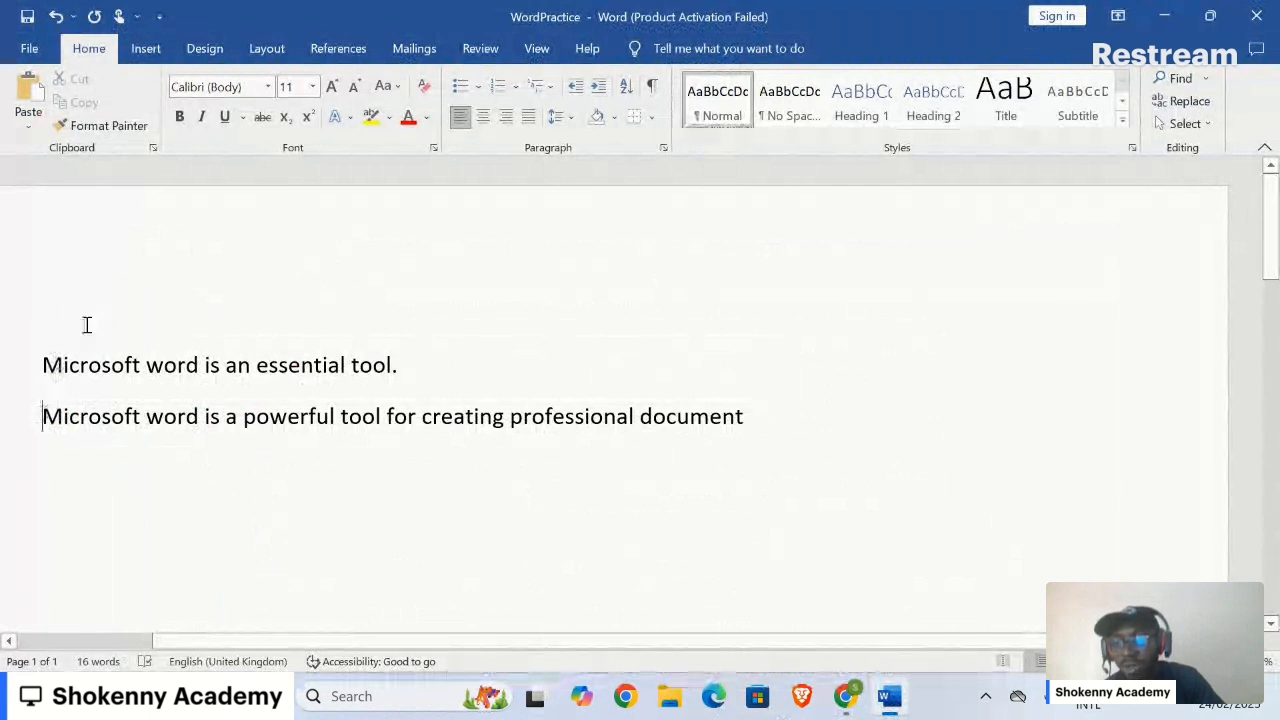
left_click_drag(42, 418, 206, 421)
left_click_drag(207, 421, 201, 418)
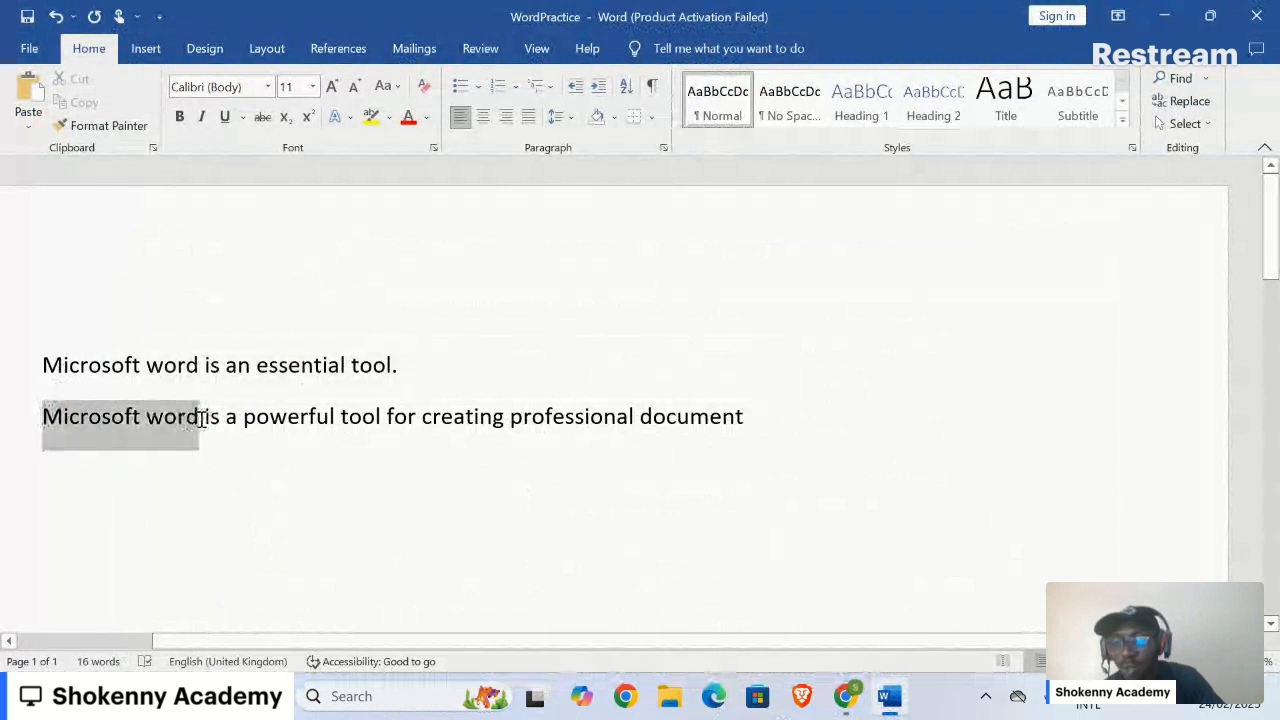
left_click_drag(203, 420, 203, 420)
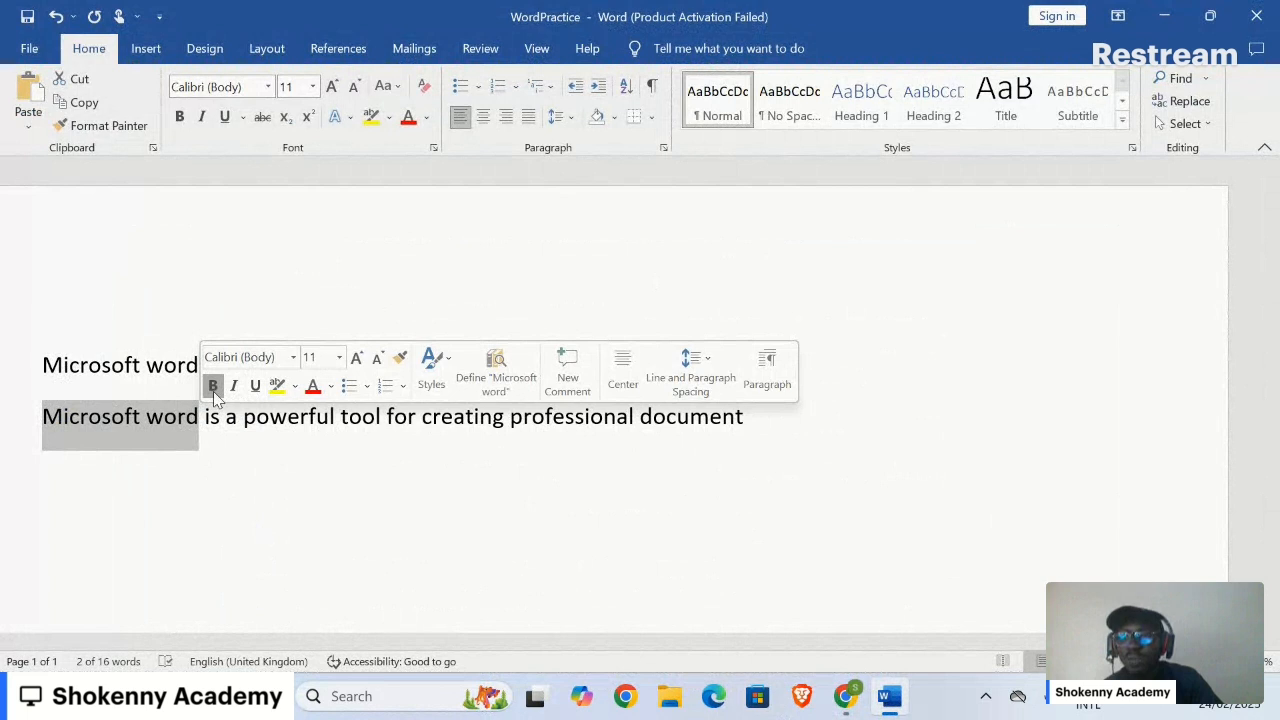
left_click(213, 388)
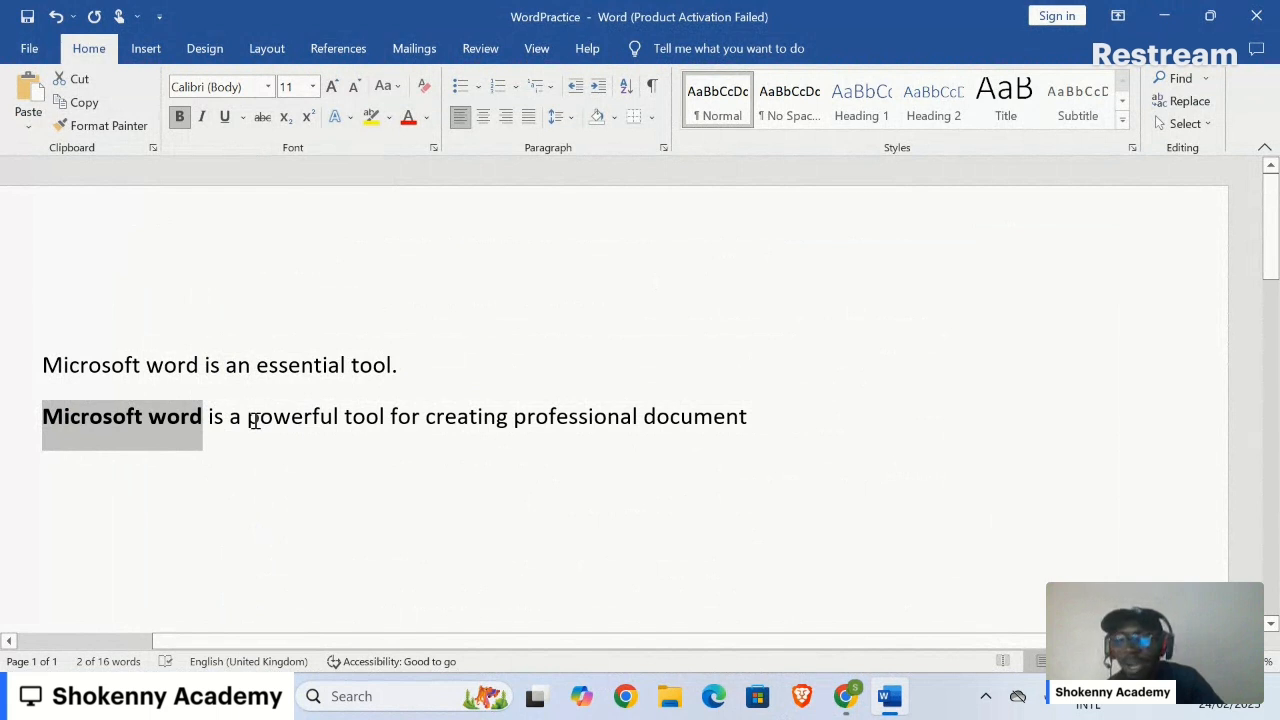
Step: Italicize 'a powerful tool' in the second sentence
left_click_drag(229, 421, 379, 425)
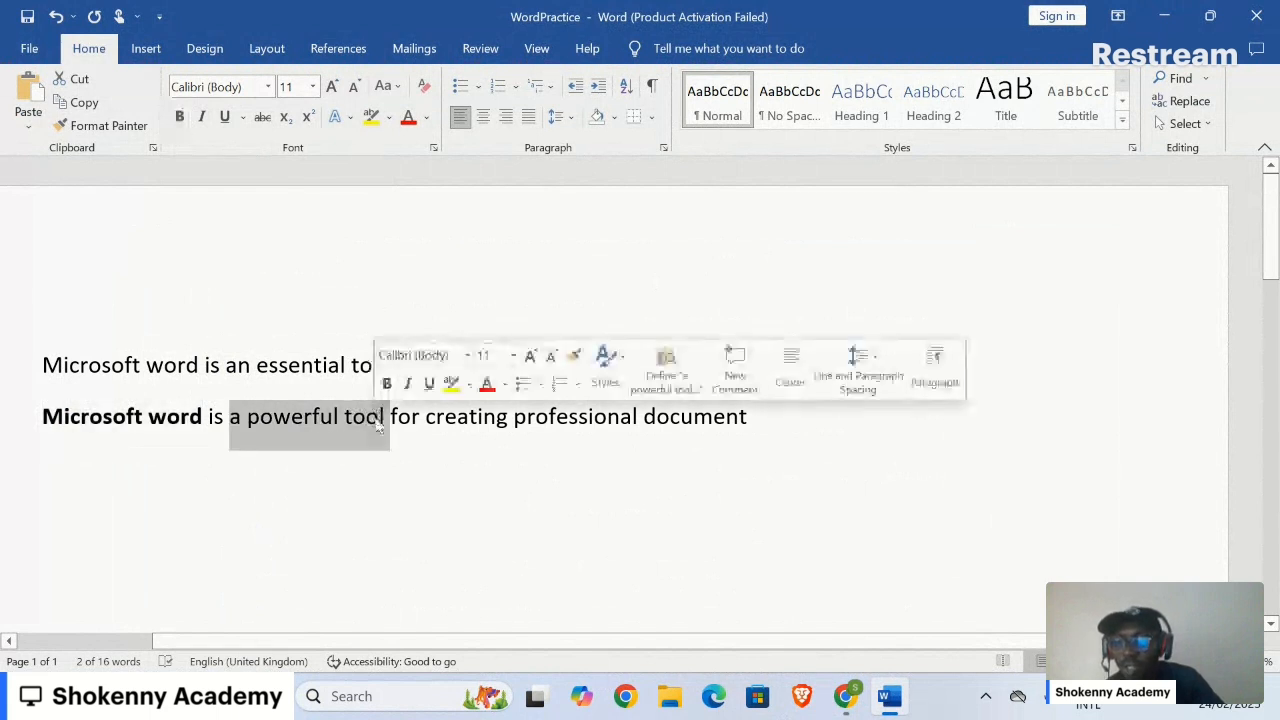
left_click(203, 118)
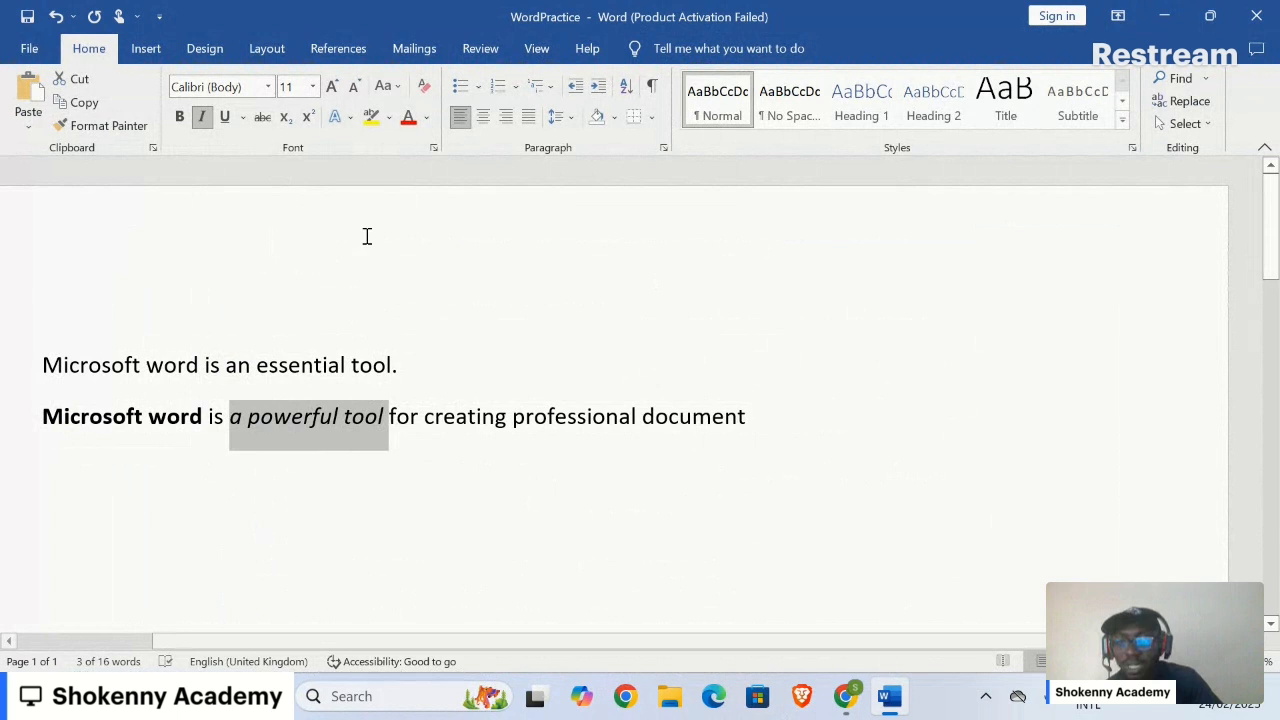
left_click(395, 418)
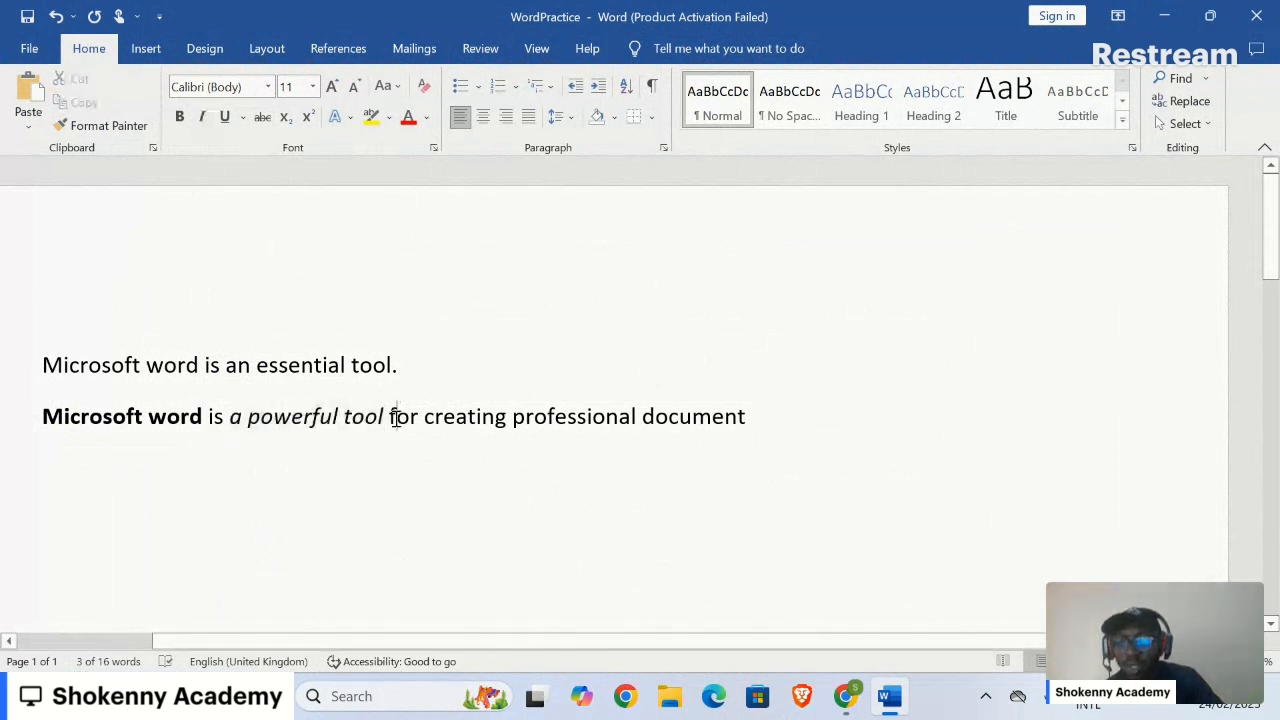
Step: Underline 'for creating professional document' and make 'document' plural
left_click_drag(395, 418, 605, 420)
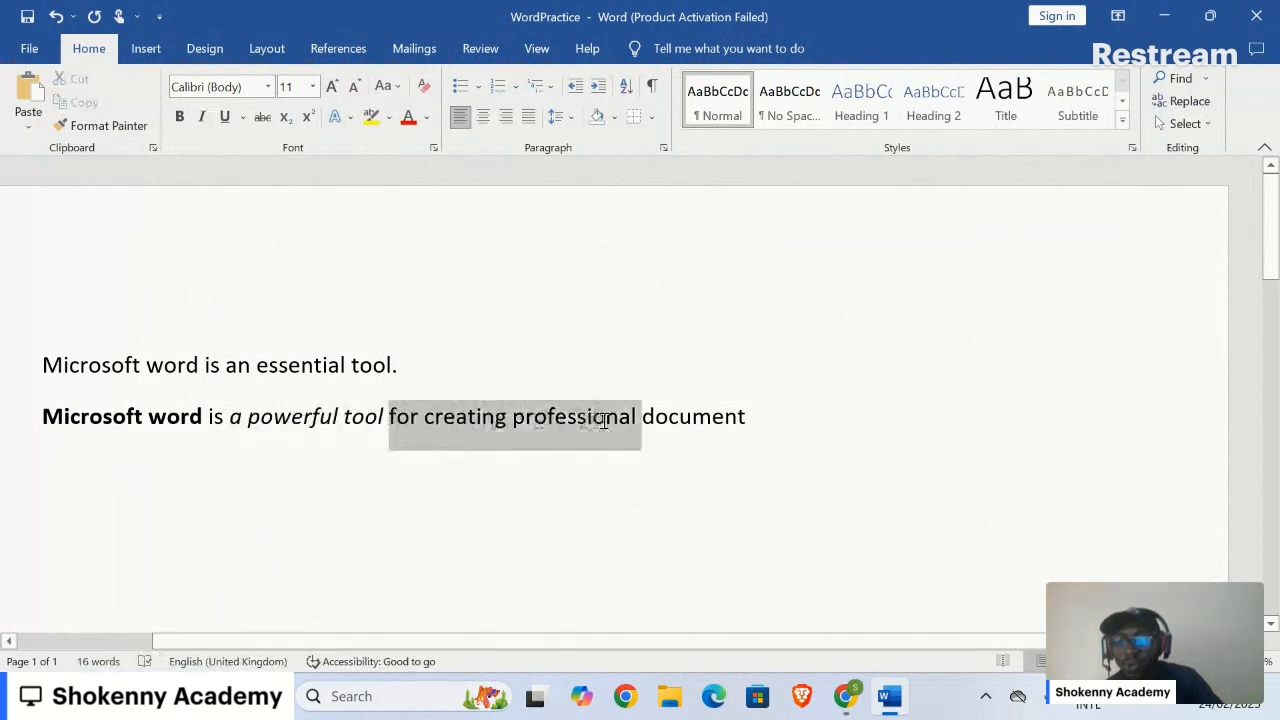
left_click(226, 117)
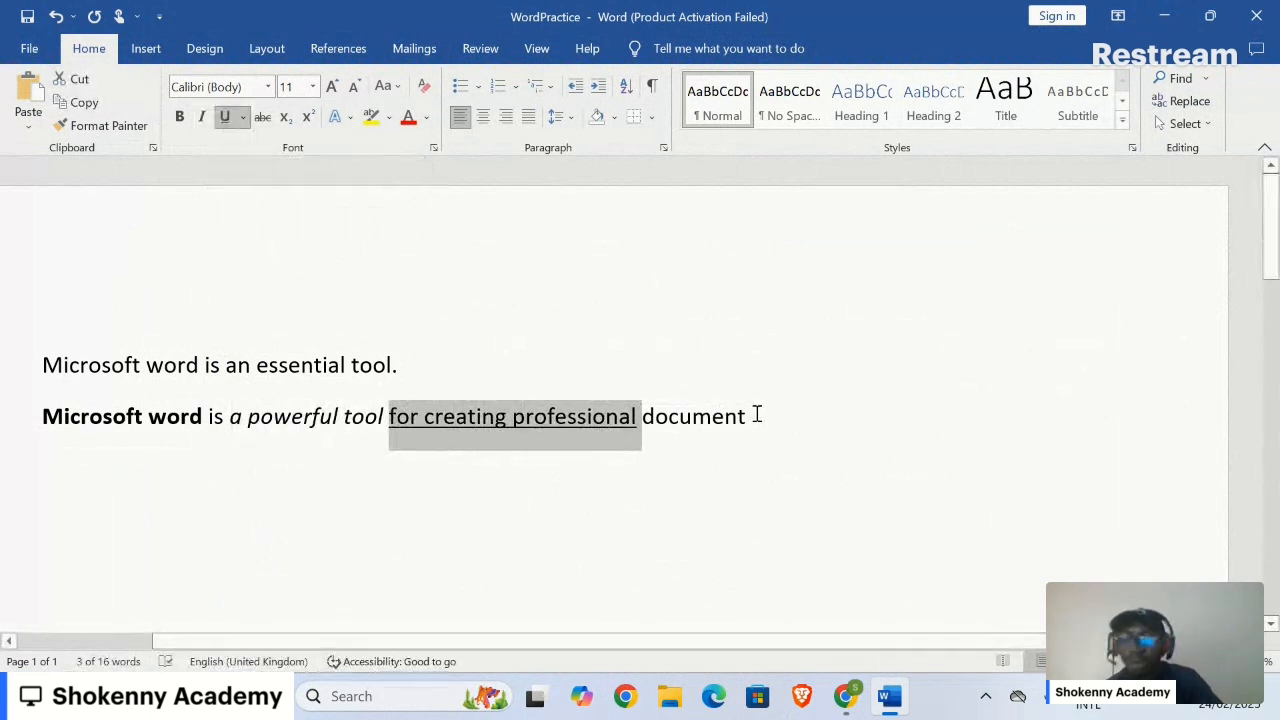
left_click(692, 416)
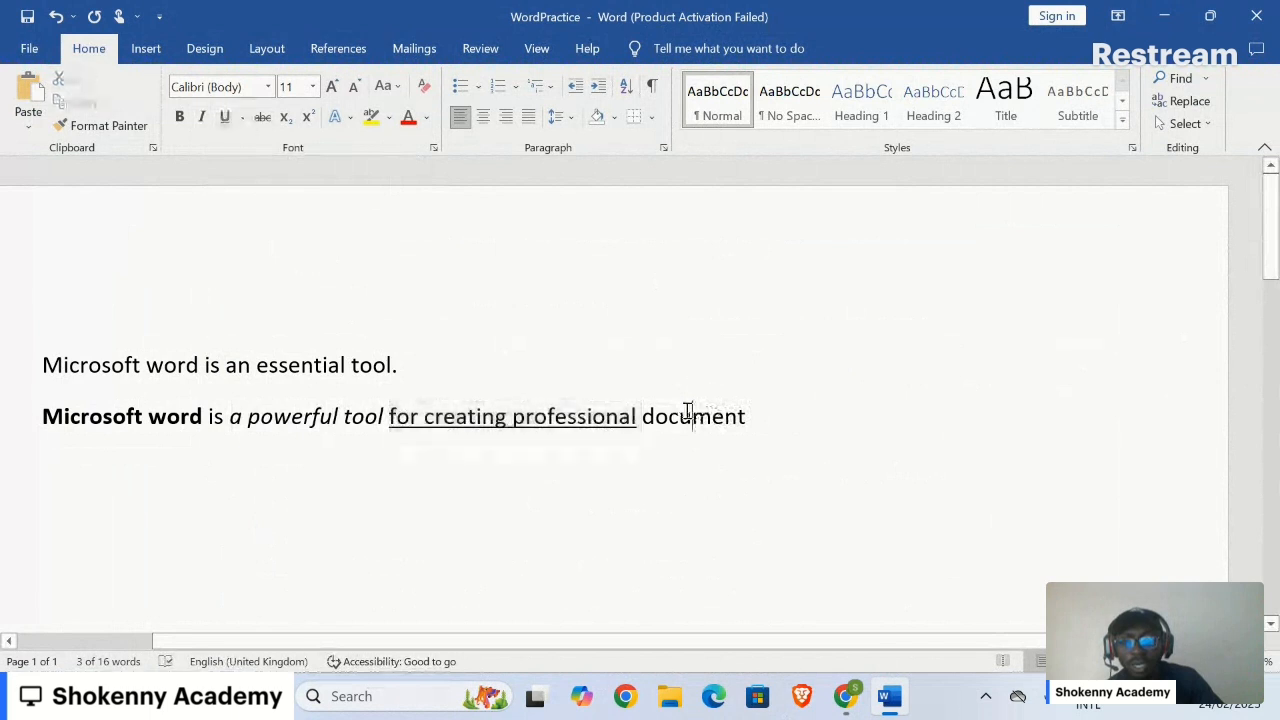
left_click_drag(620, 418, 746, 418)
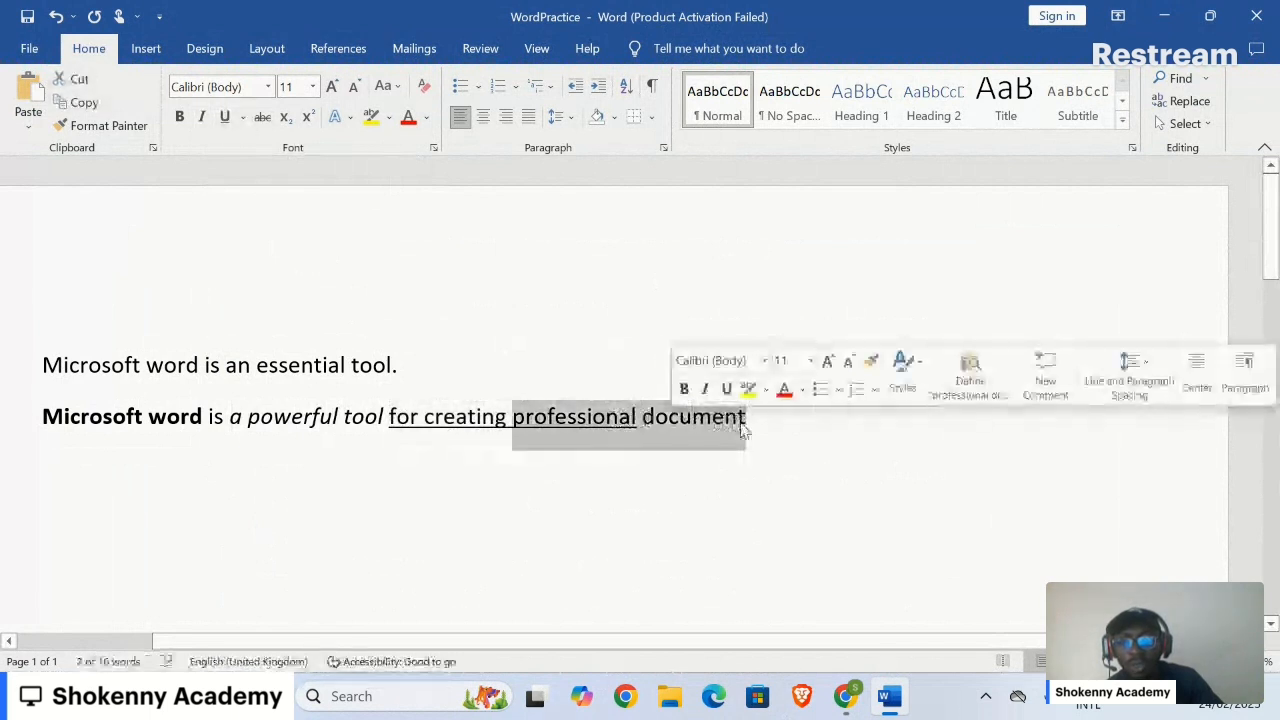
left_click(725, 390)
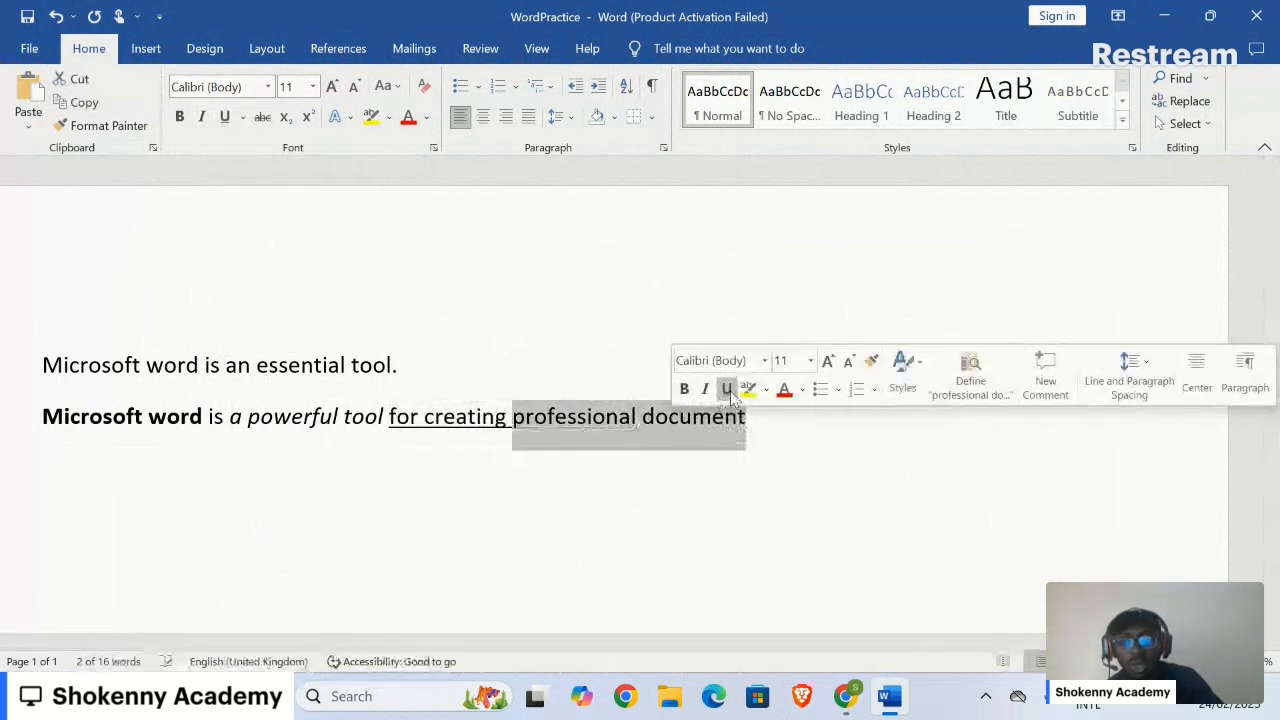
left_click(727, 390)
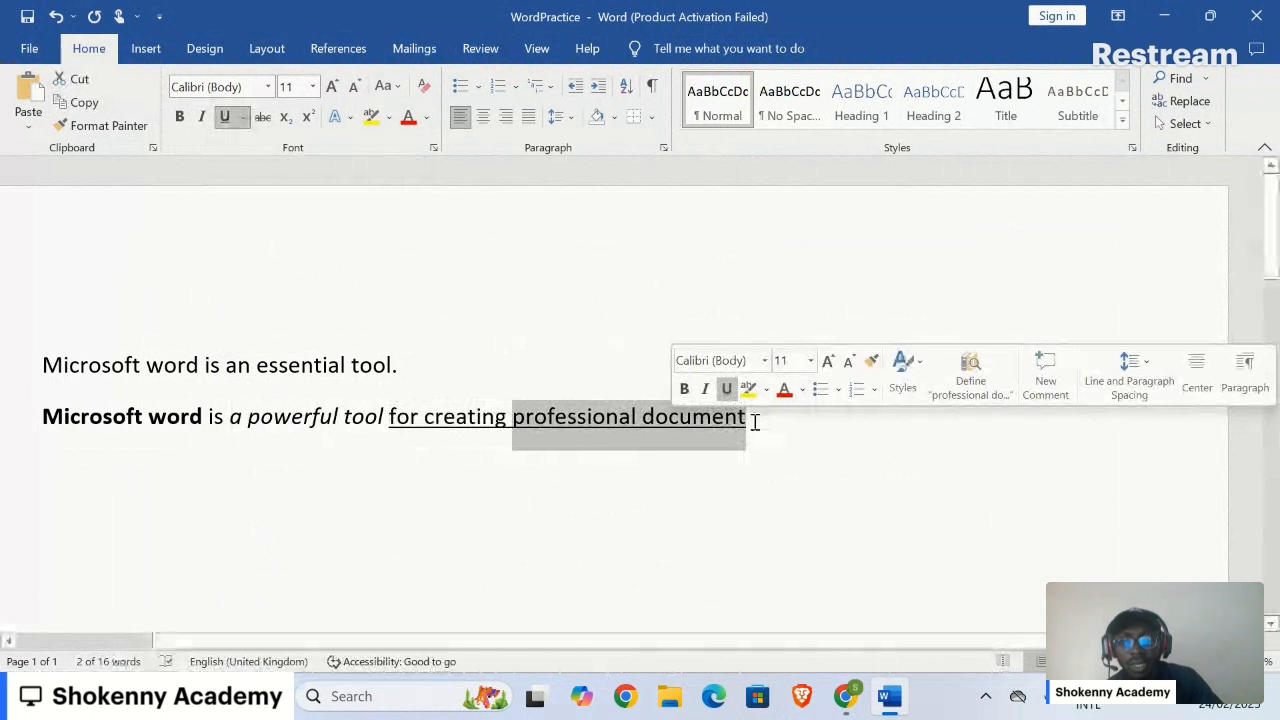
left_click(756, 422)
type("s")
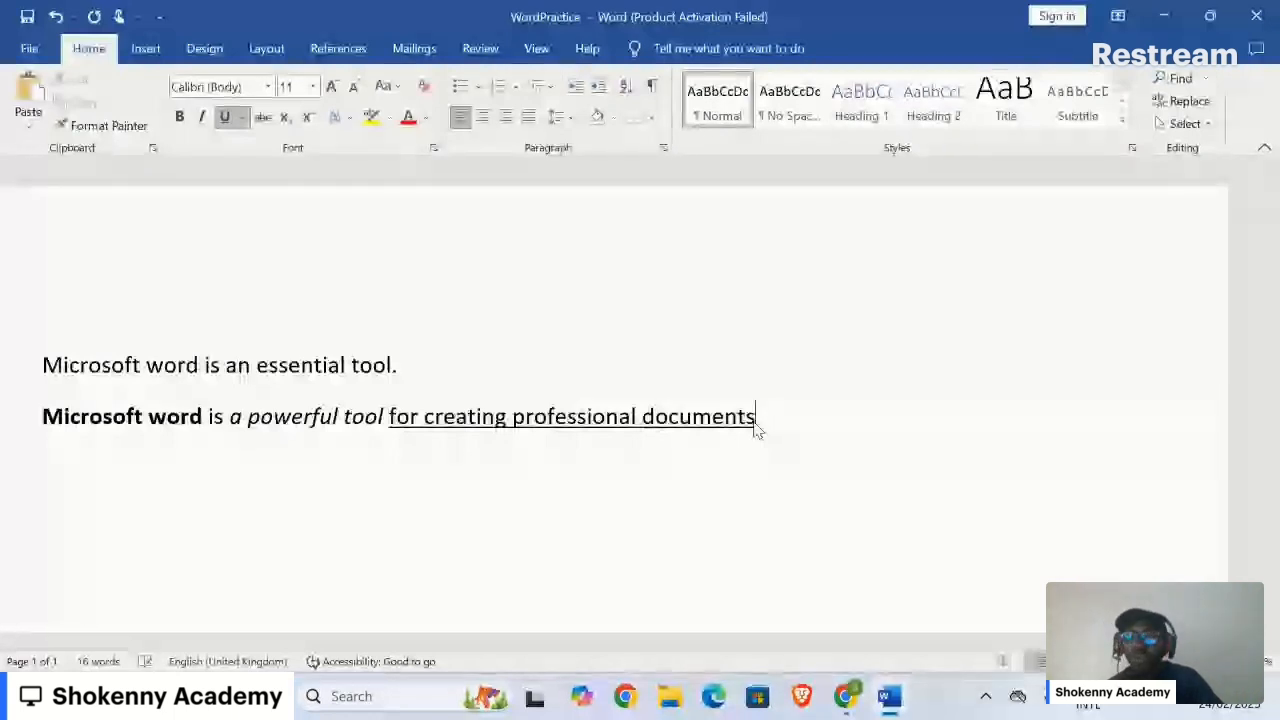
Step: Colour the word 'professional' blue, replacing a brief red trial
double_click(590, 420)
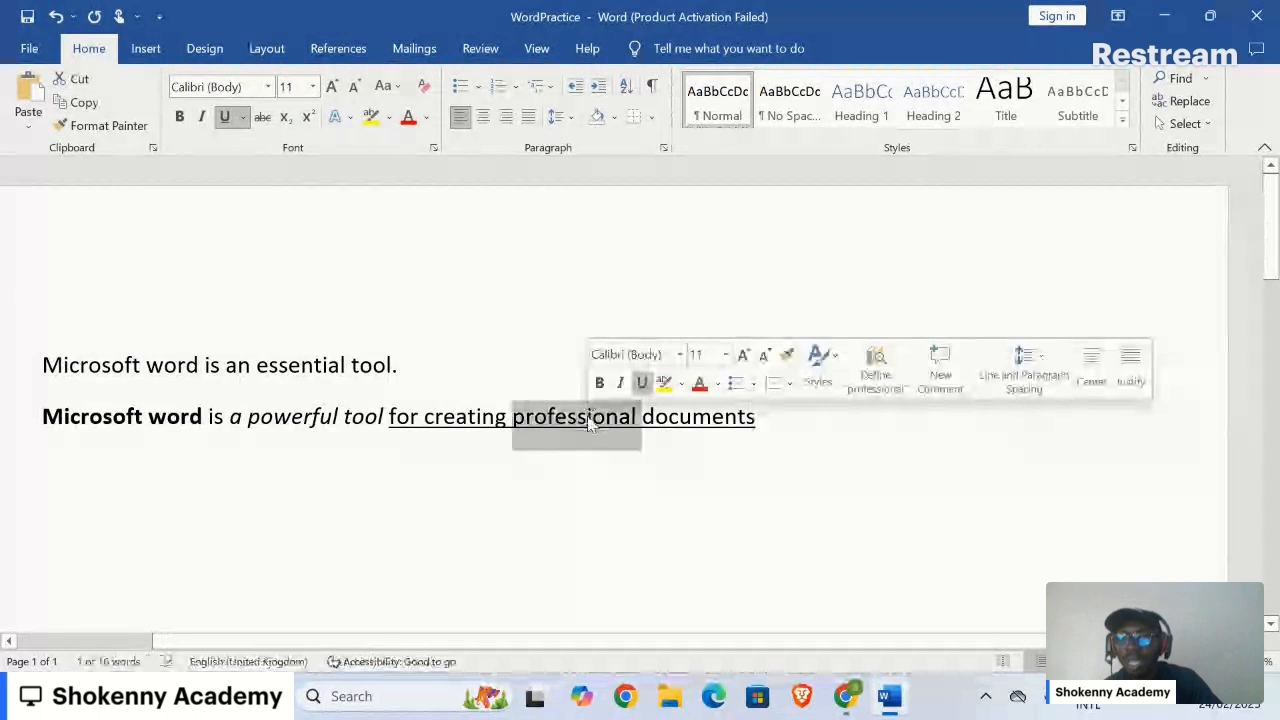
left_click(425, 120)
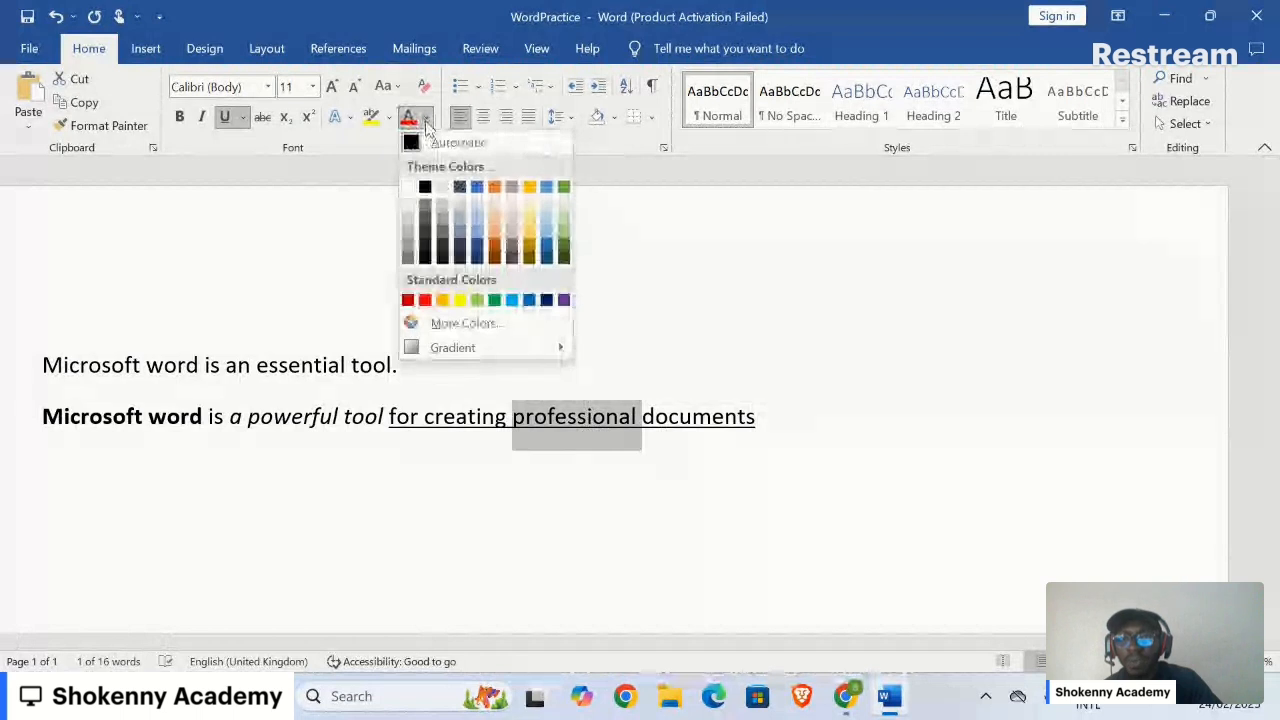
left_click(425, 300)
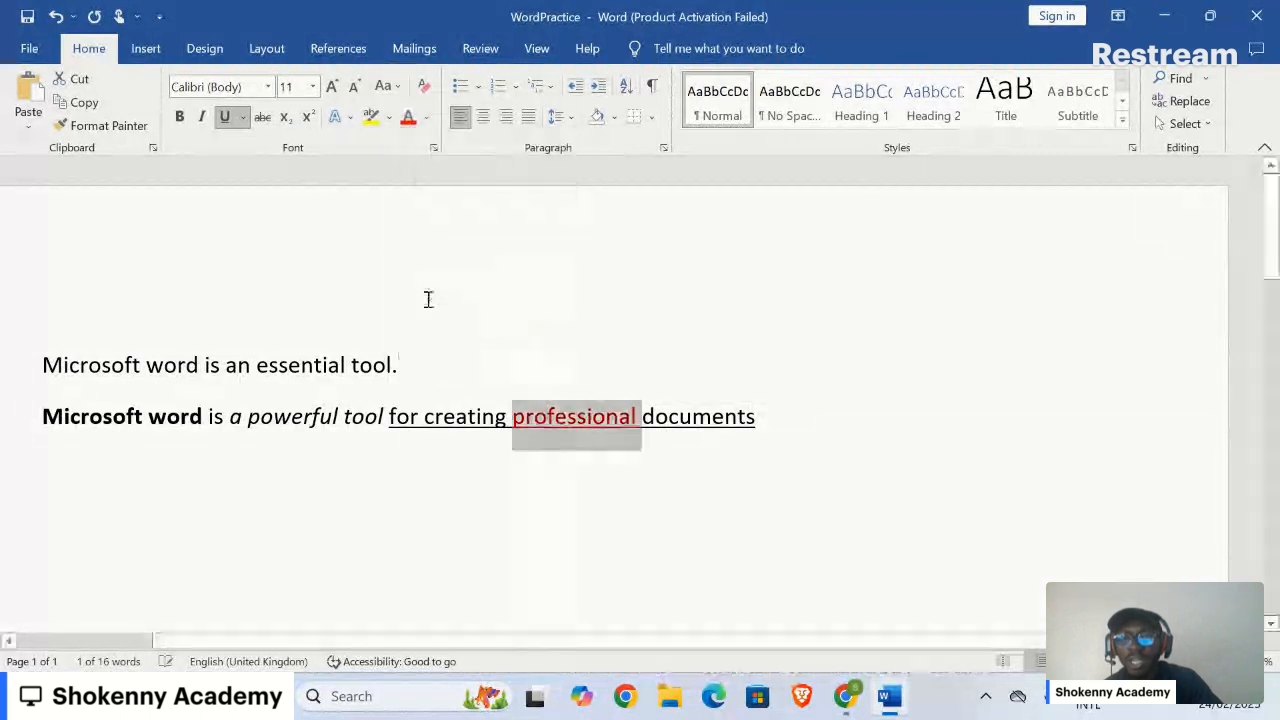
left_click(428, 120)
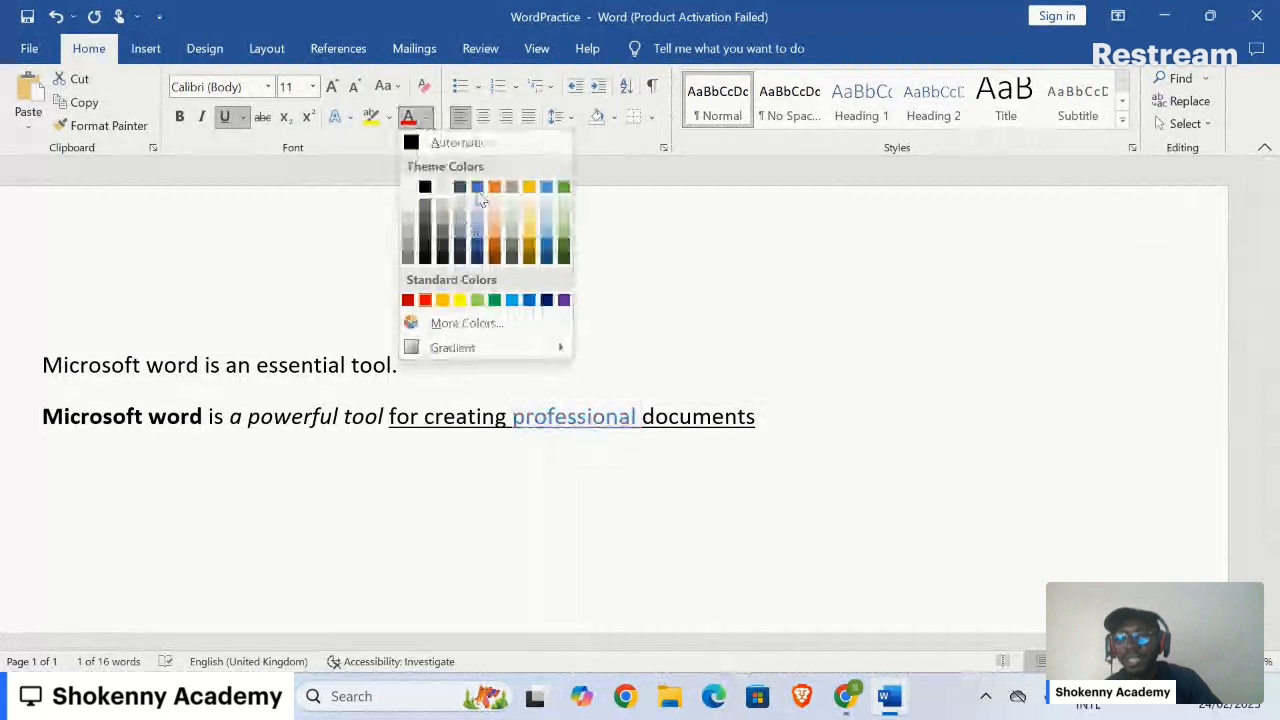
left_click(480, 200)
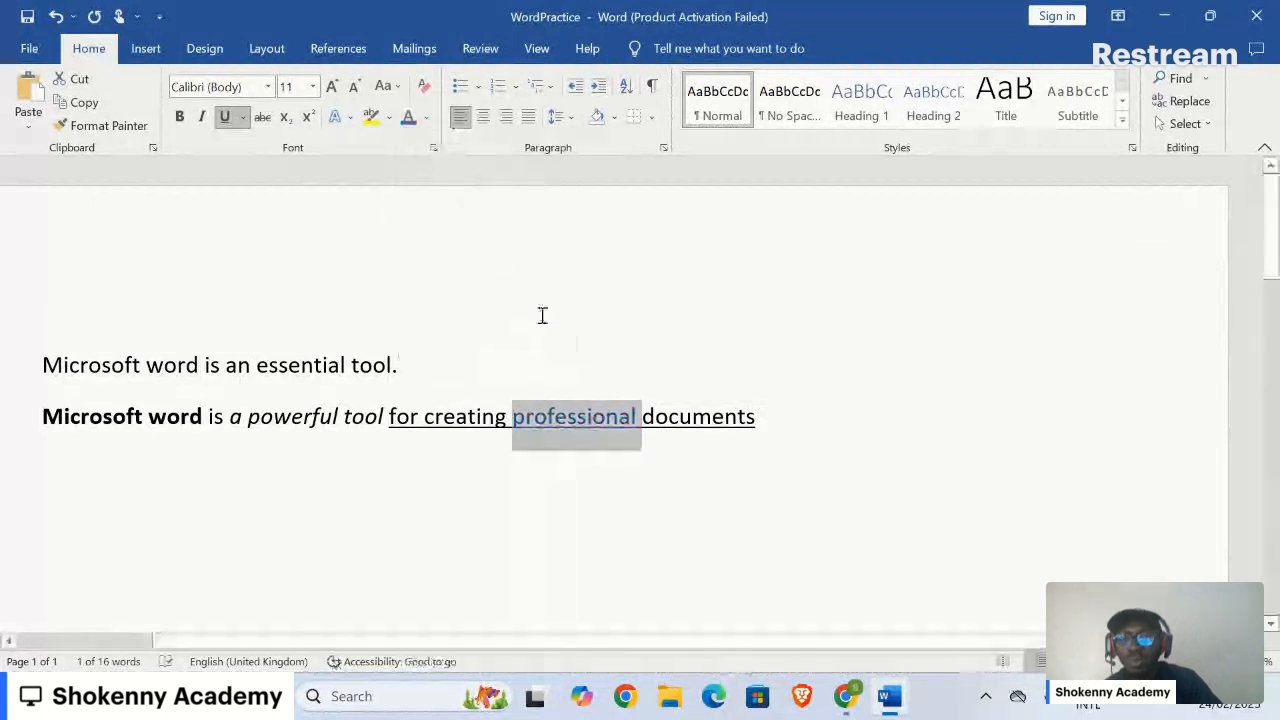
left_click(614, 308)
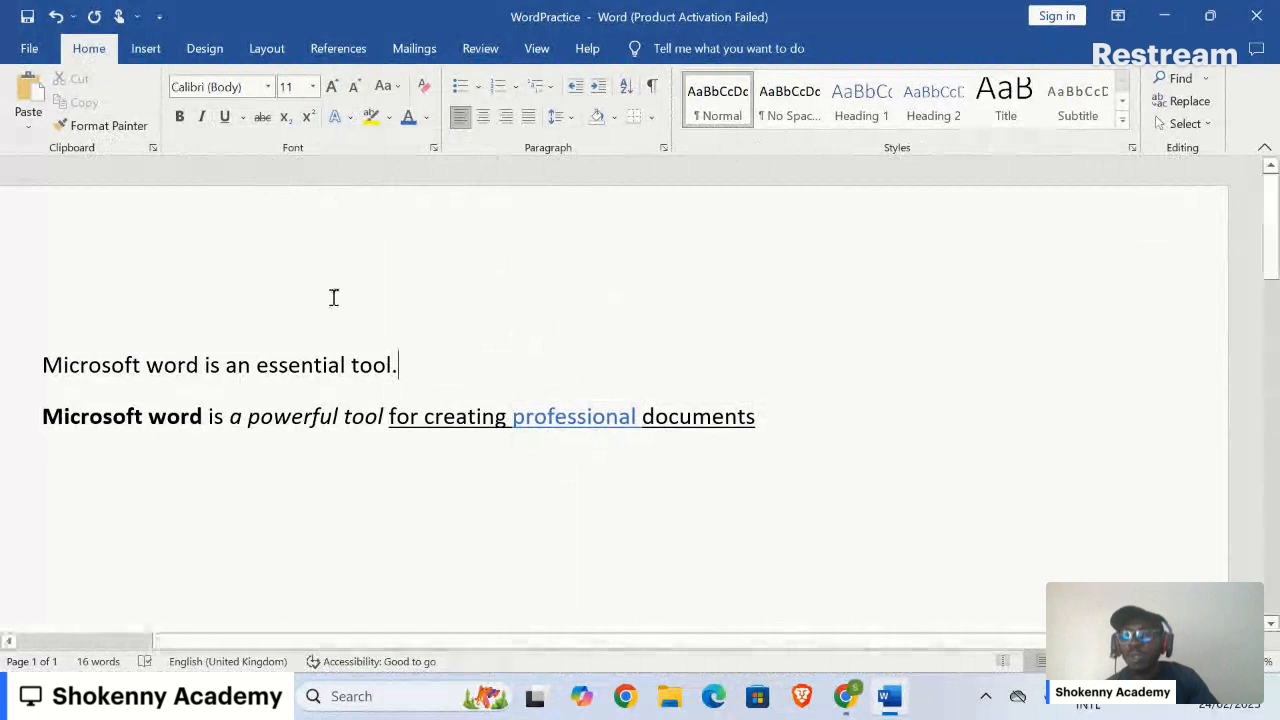
Step: Set 'Microsoft word is an essential tool.' in the Algerian font
triple_click(168, 367)
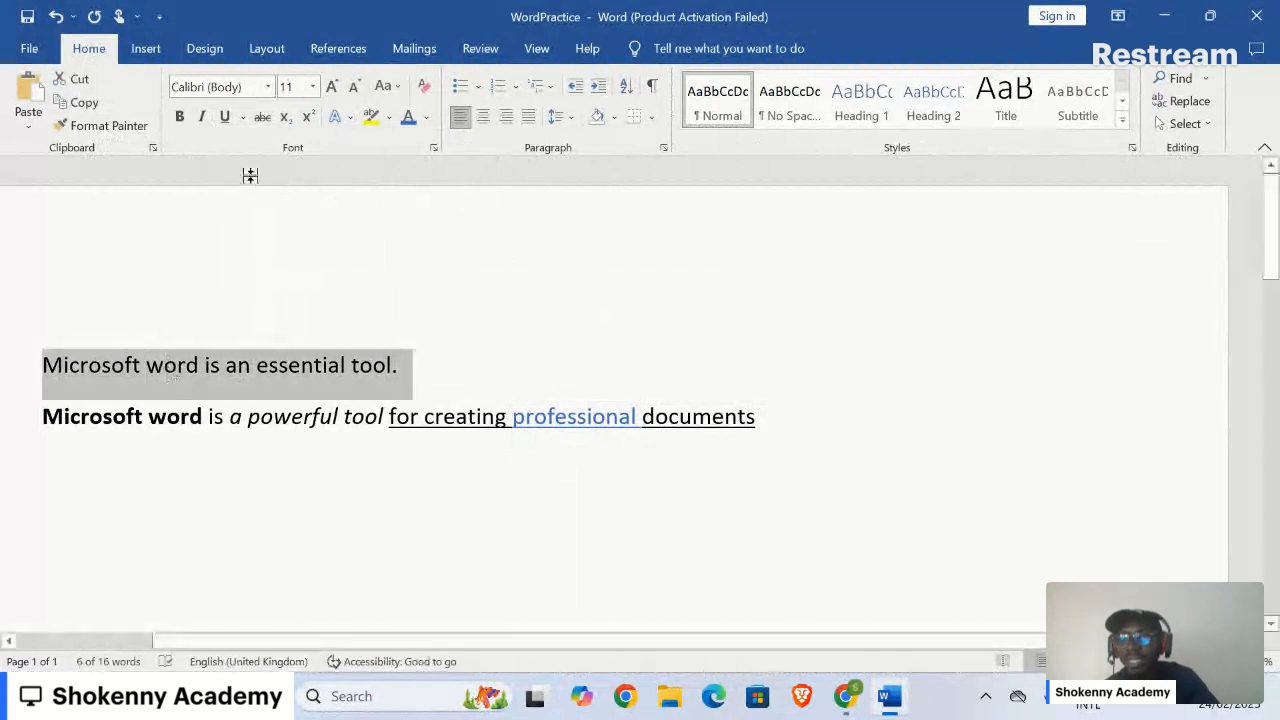
left_click(270, 87)
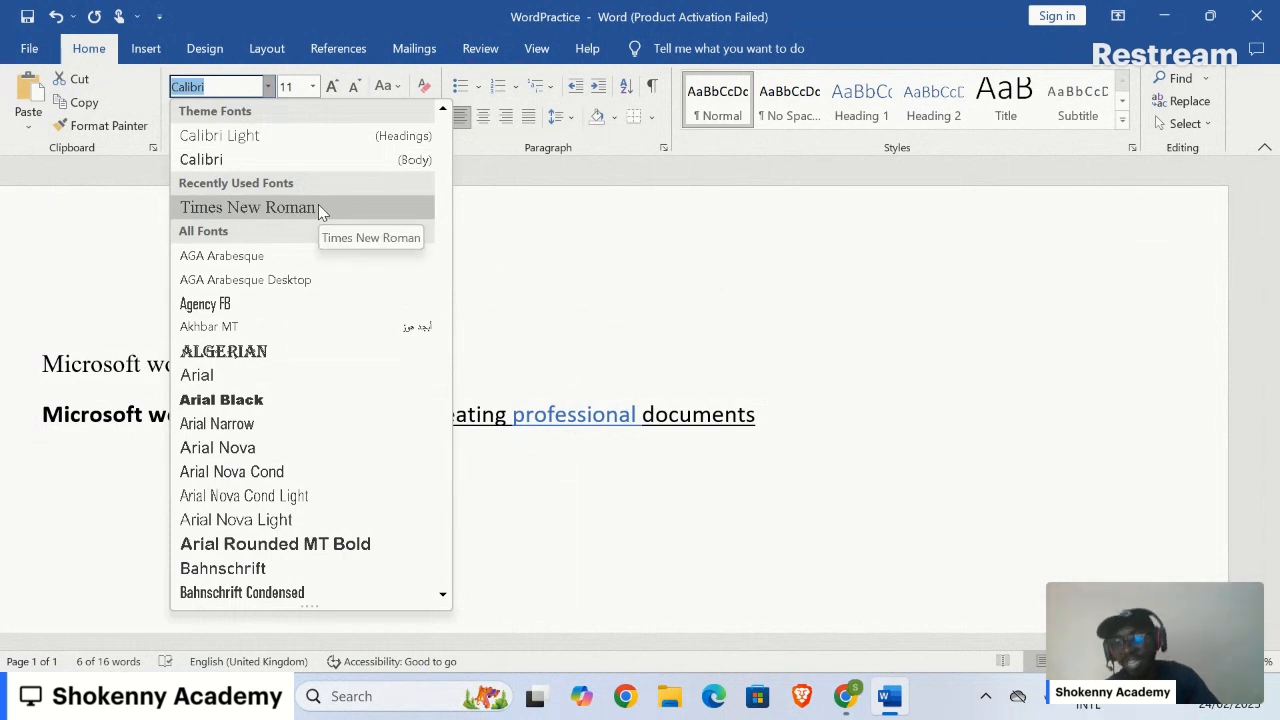
left_click(303, 352)
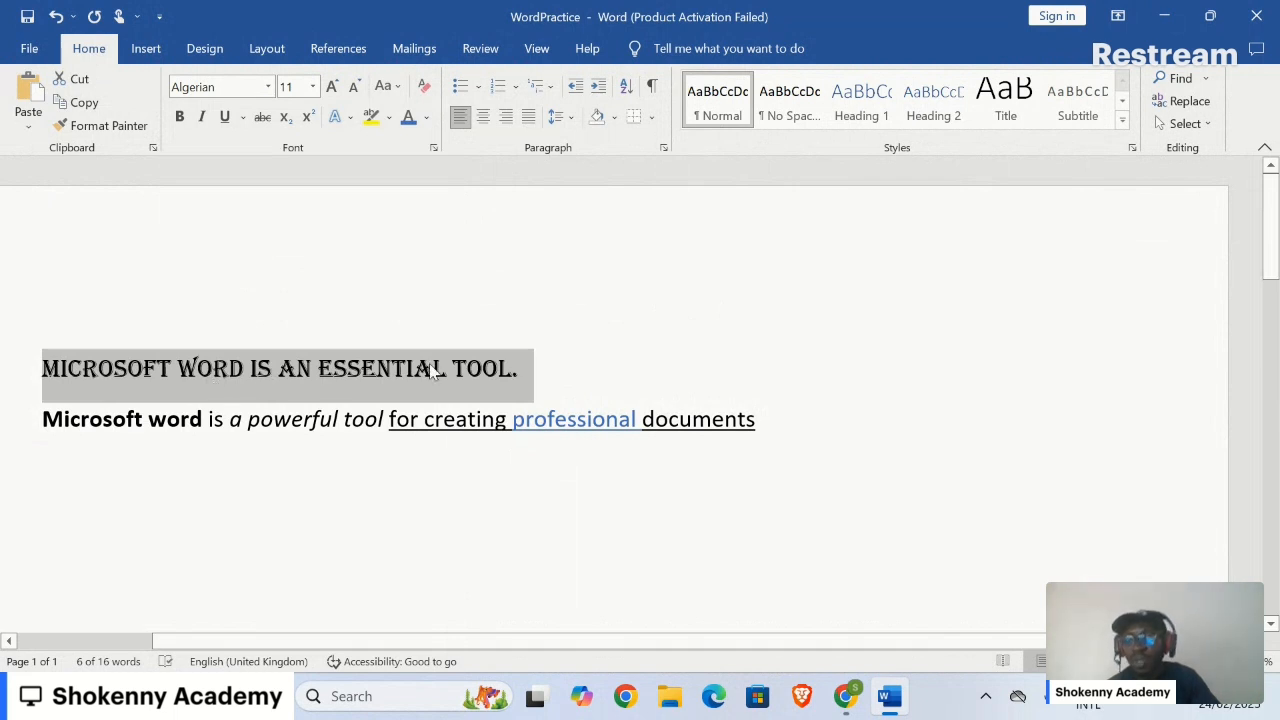
left_click(405, 465)
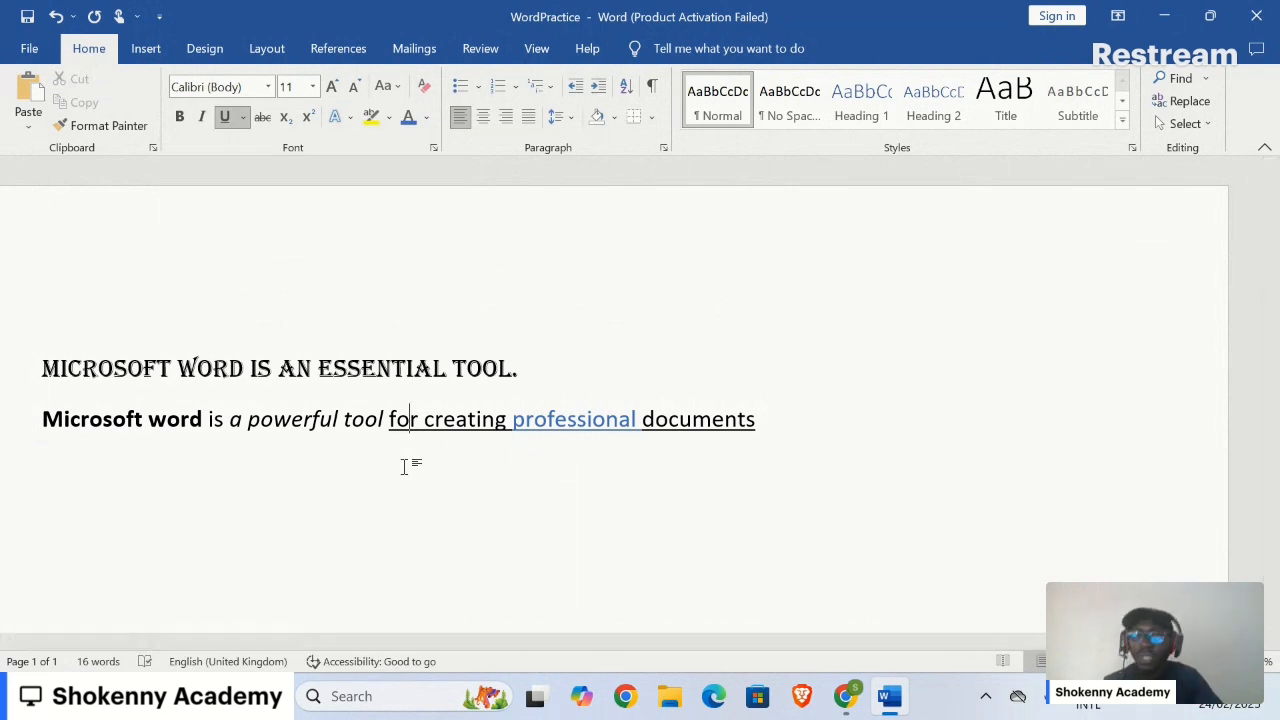
left_click(846, 696)
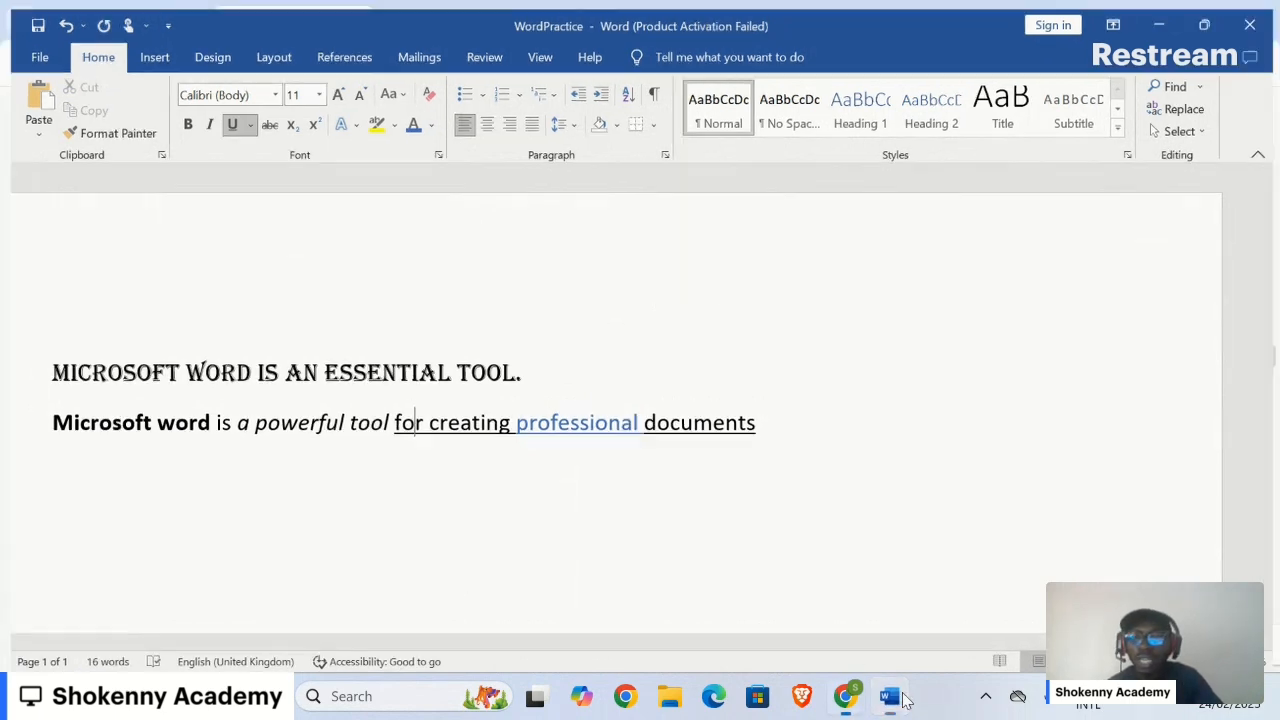
scroll(833, 497, "down", 5)
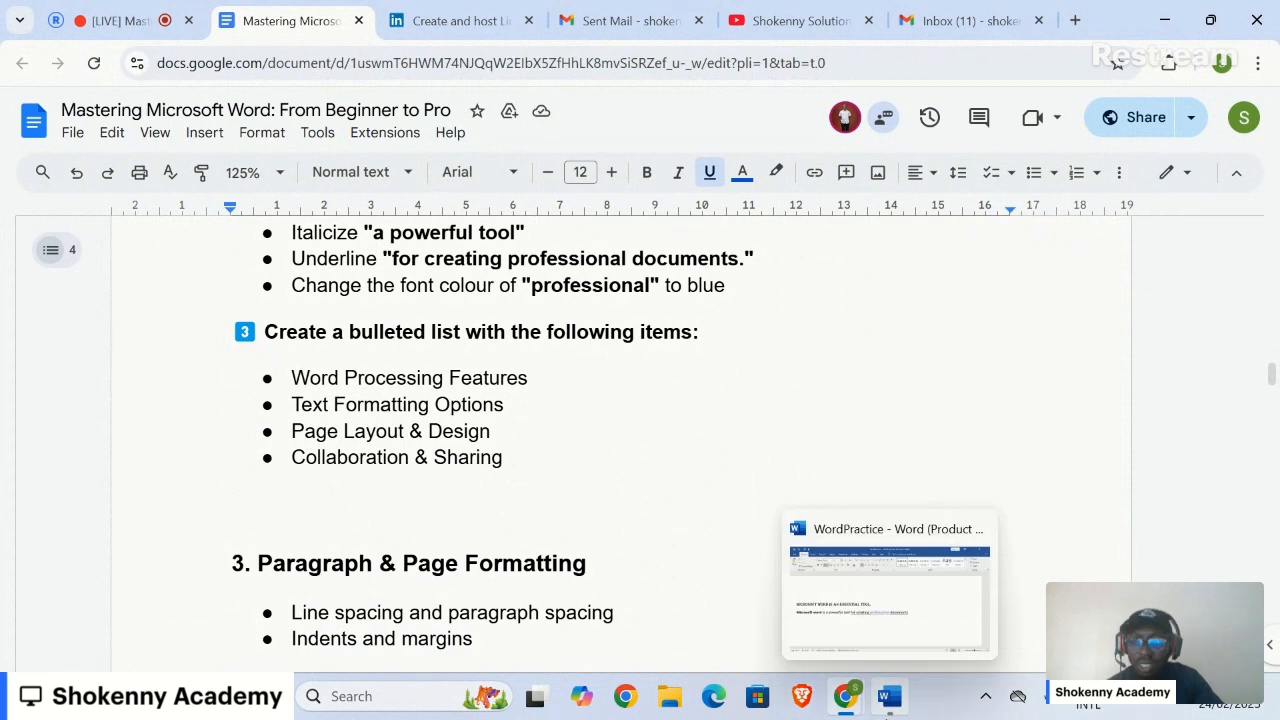
left_click(889, 699)
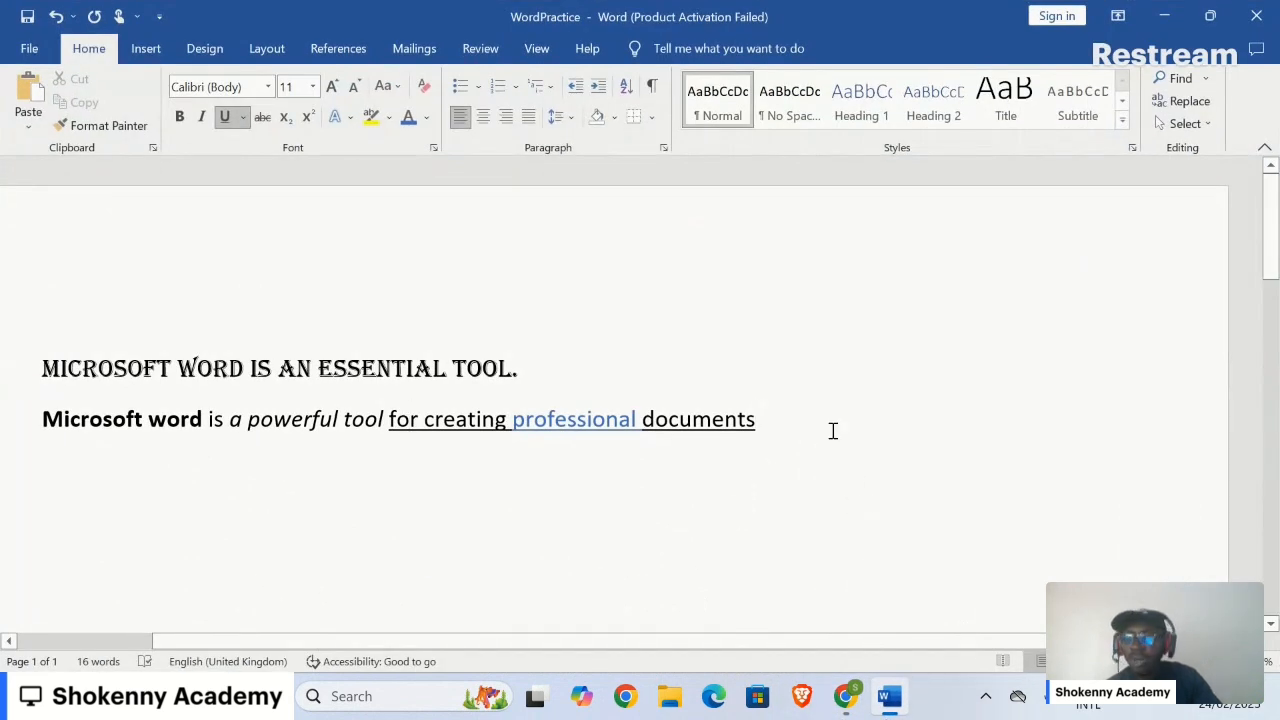
Step: Add an empty third line below the sentence with underlining turned off
key("Return")
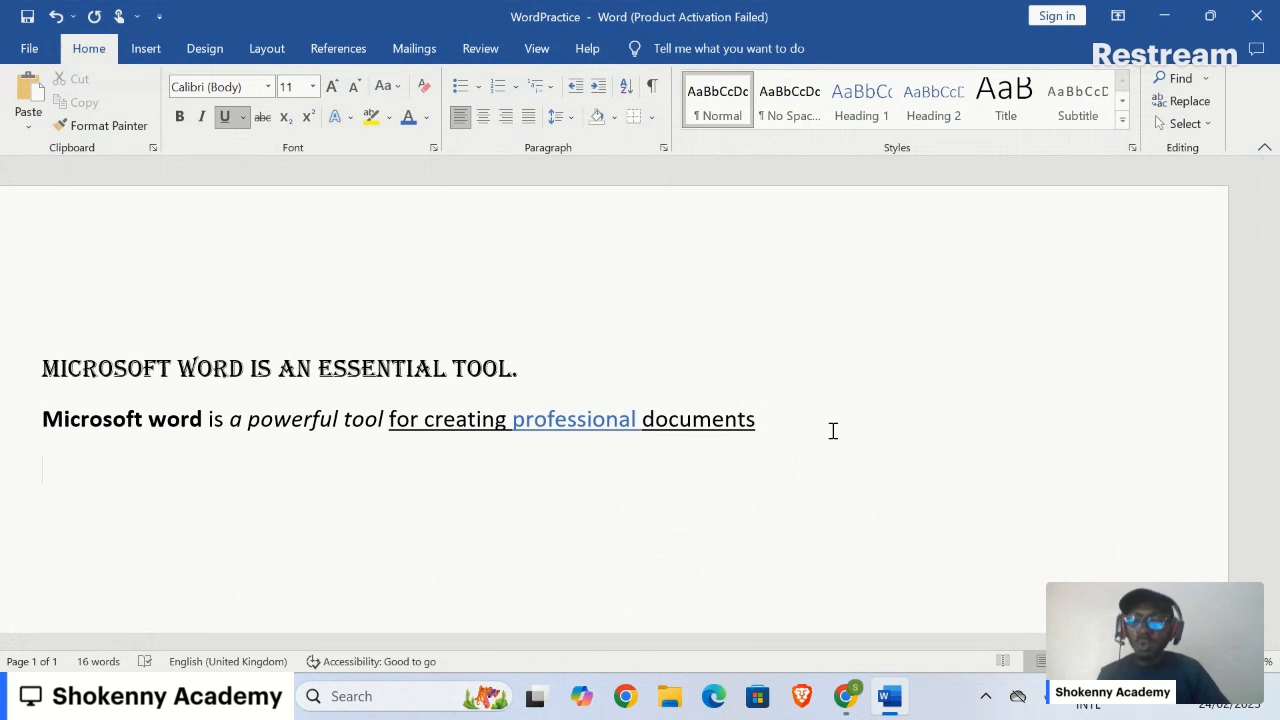
type("Word")
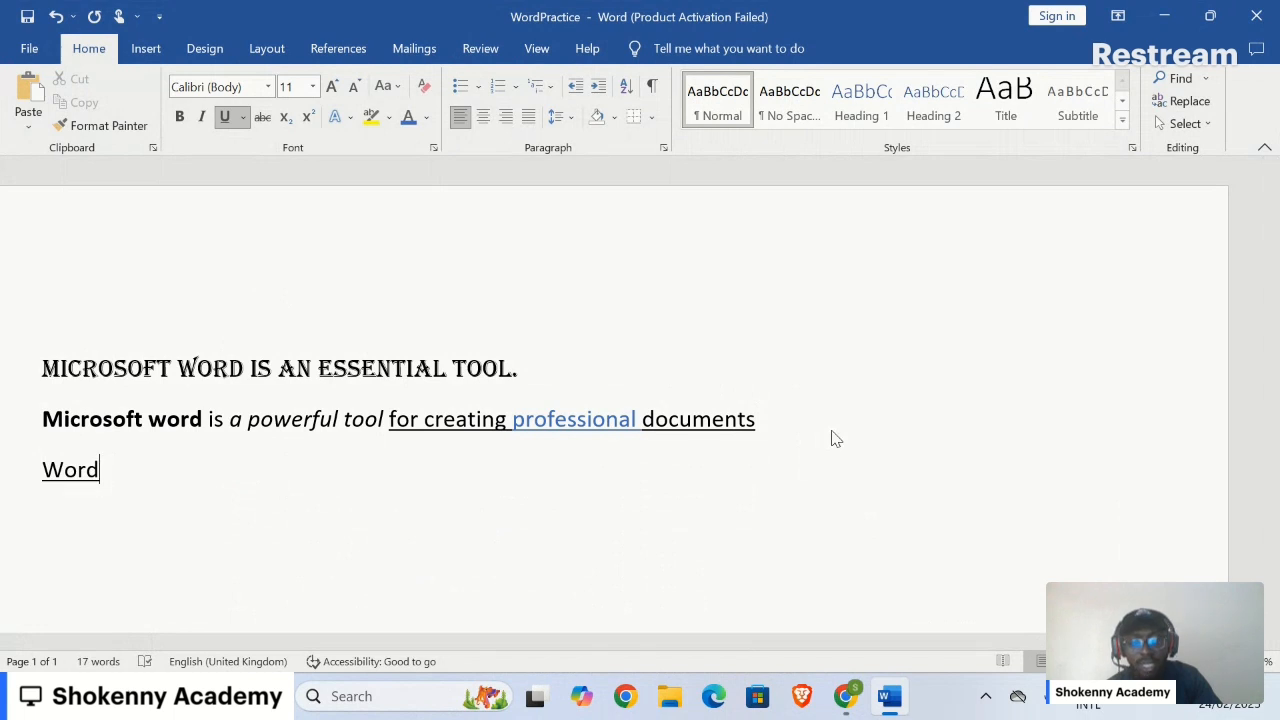
key("BackSpace")
key("BackSpace")
key("BackSpace")
key("BackSpace")
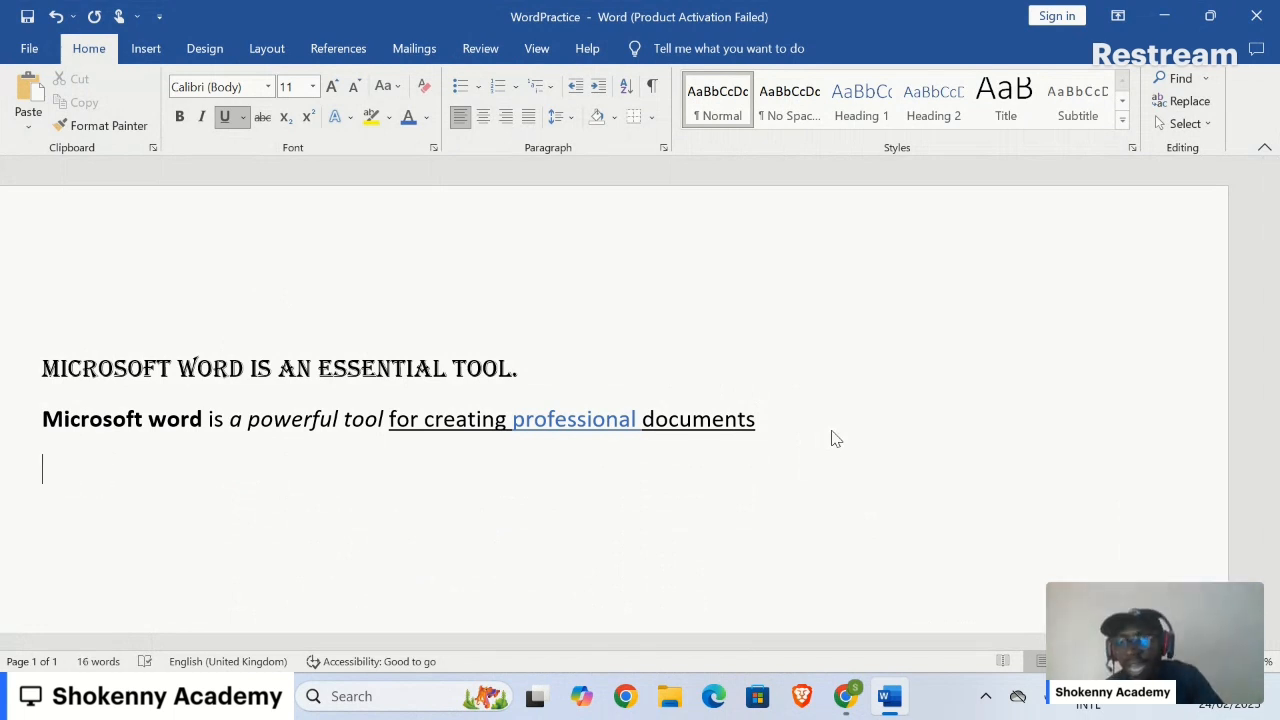
left_click(438, 235)
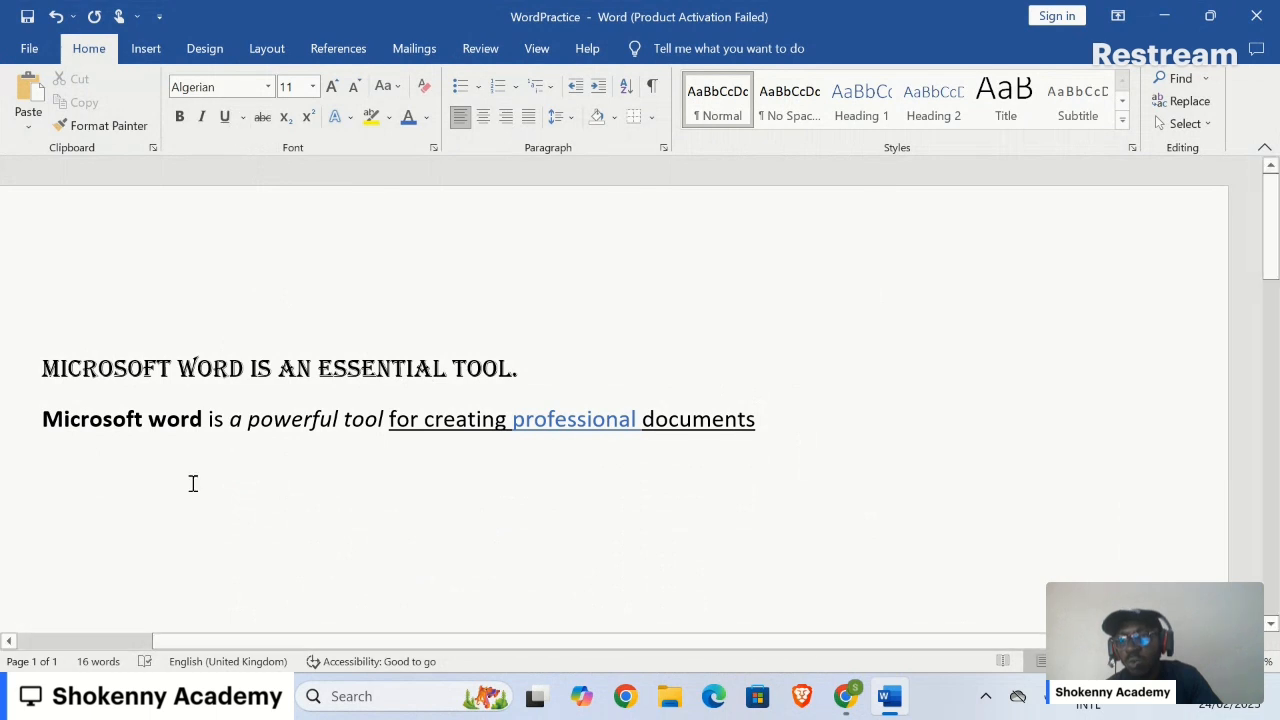
left_click(143, 489)
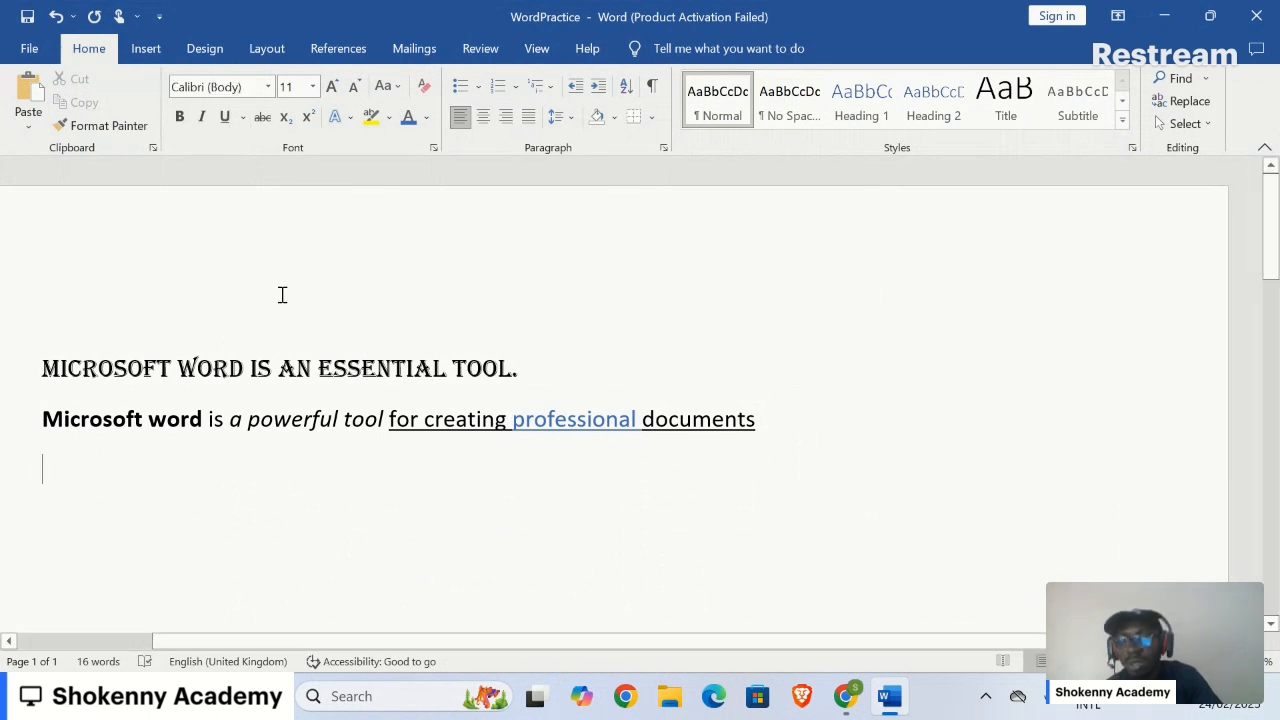
left_click(226, 118)
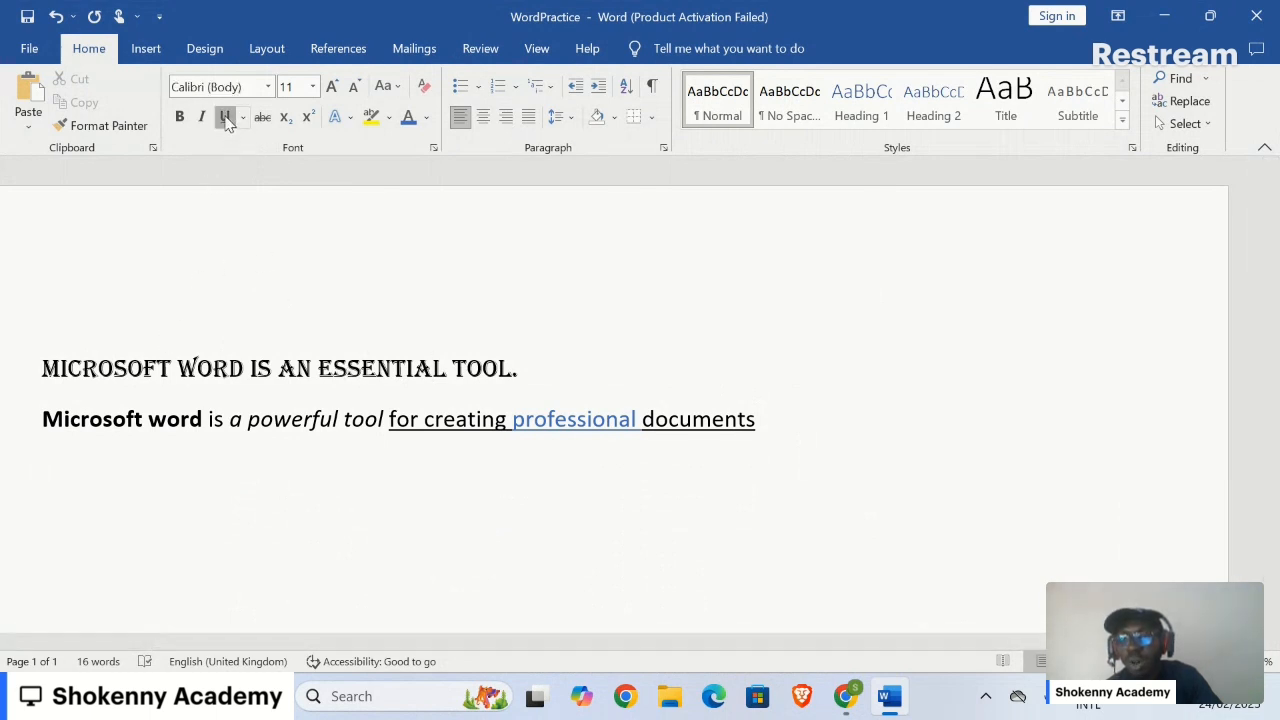
left_click(226, 118)
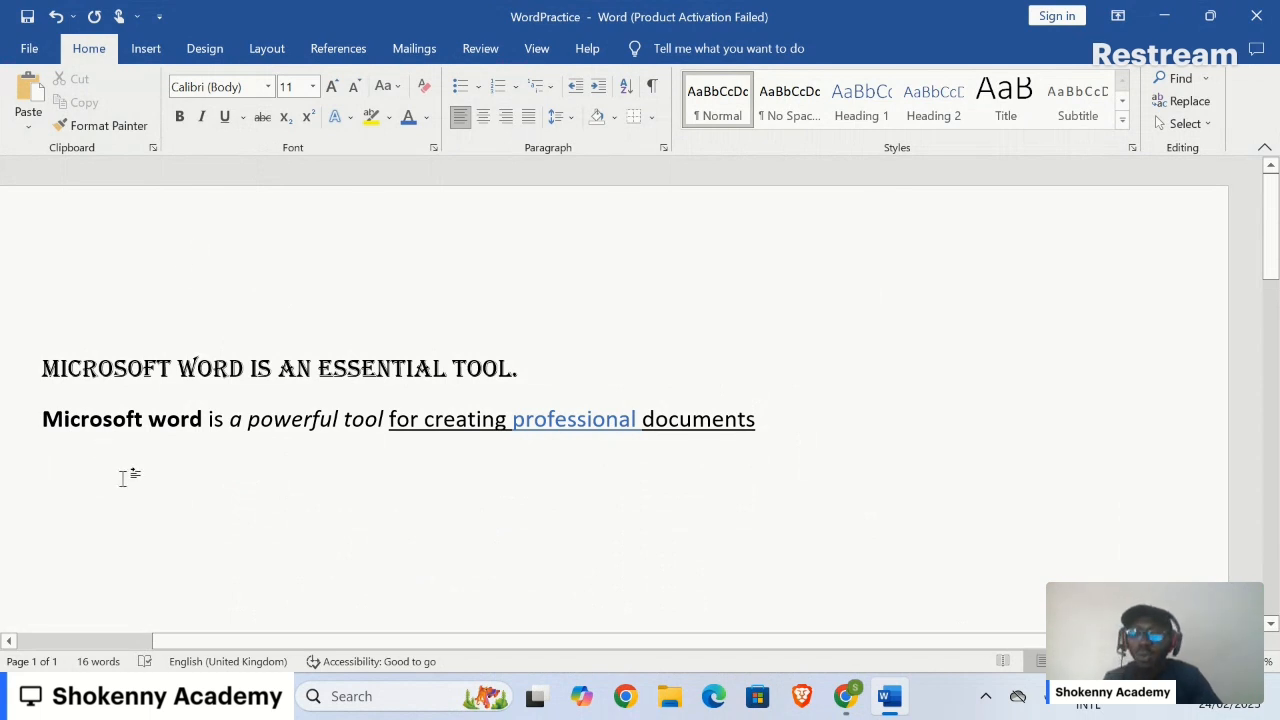
Step: Type Word Processing Features, Text Formatting Options, Page Layout & Design, and Collaboration & Sharing on separate lines
type("Word")
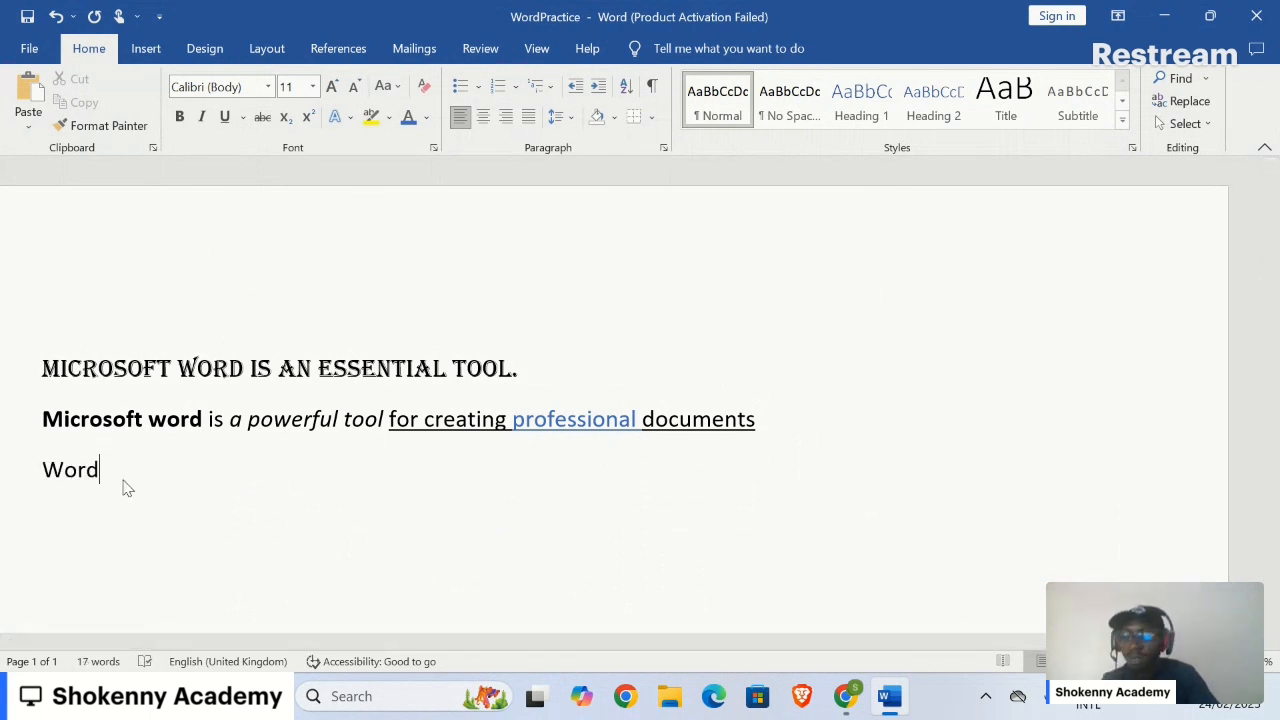
type(" Proce")
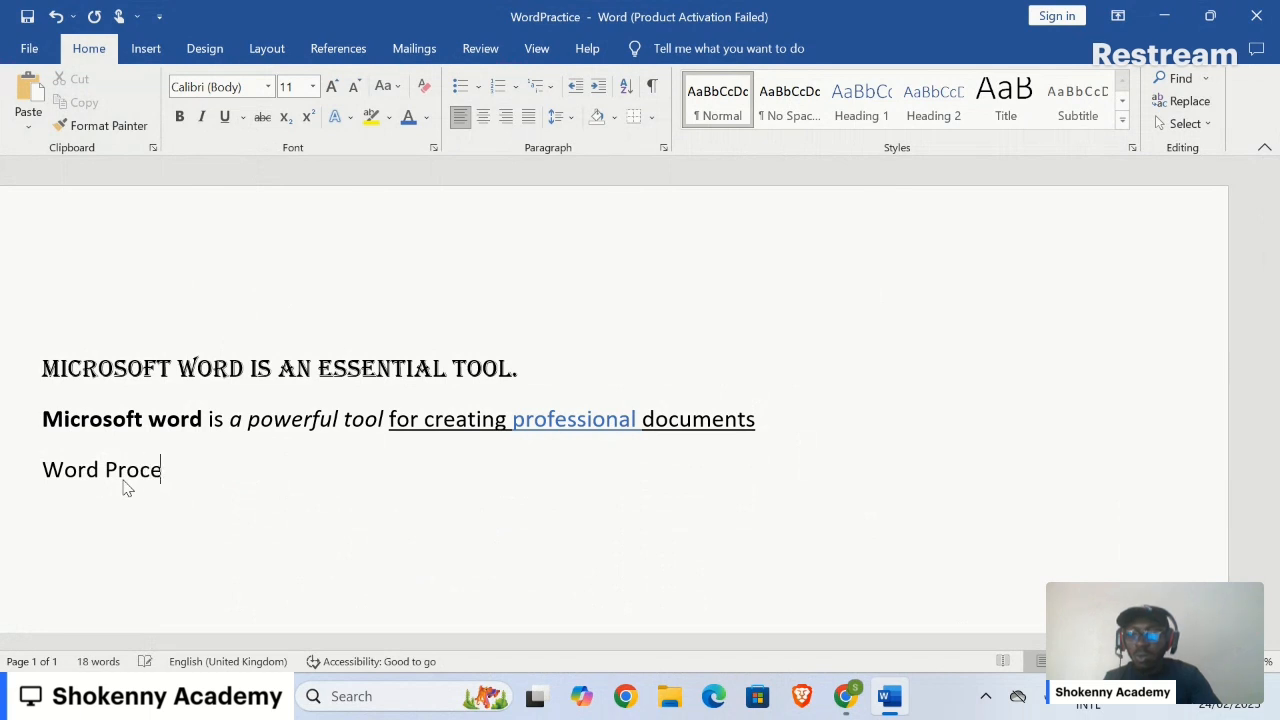
type("ssing")
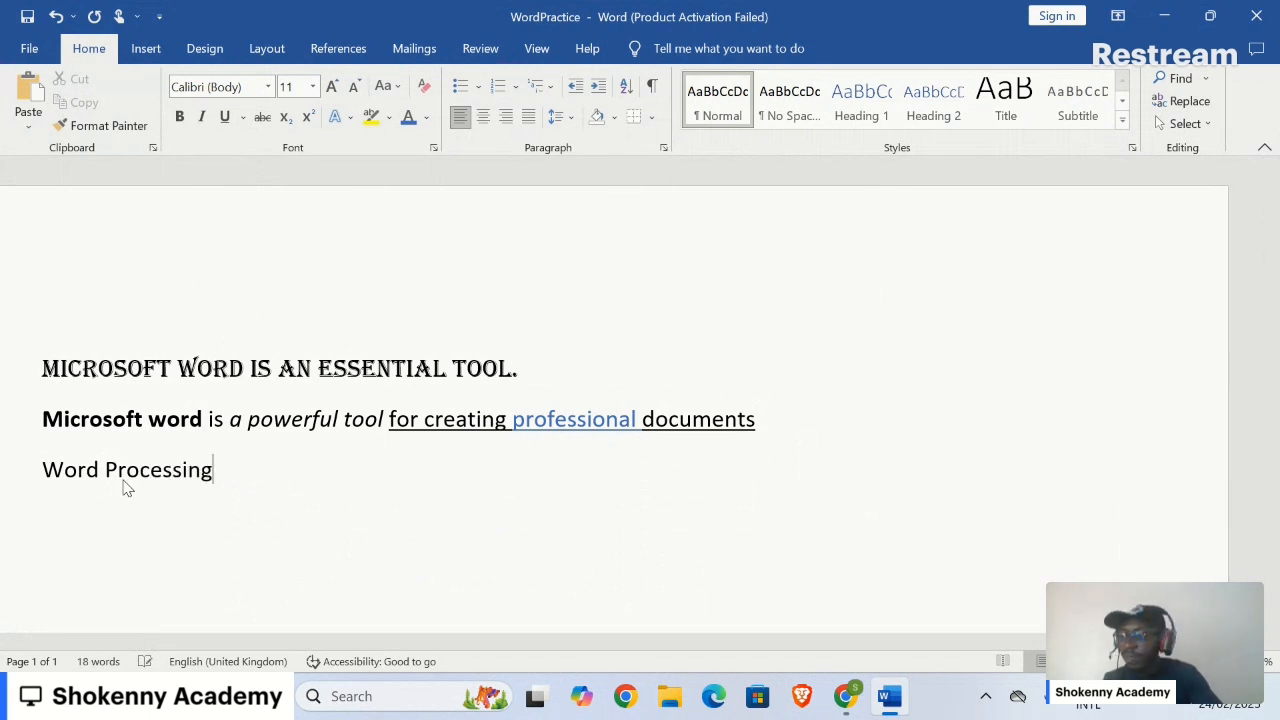
type(" Features")
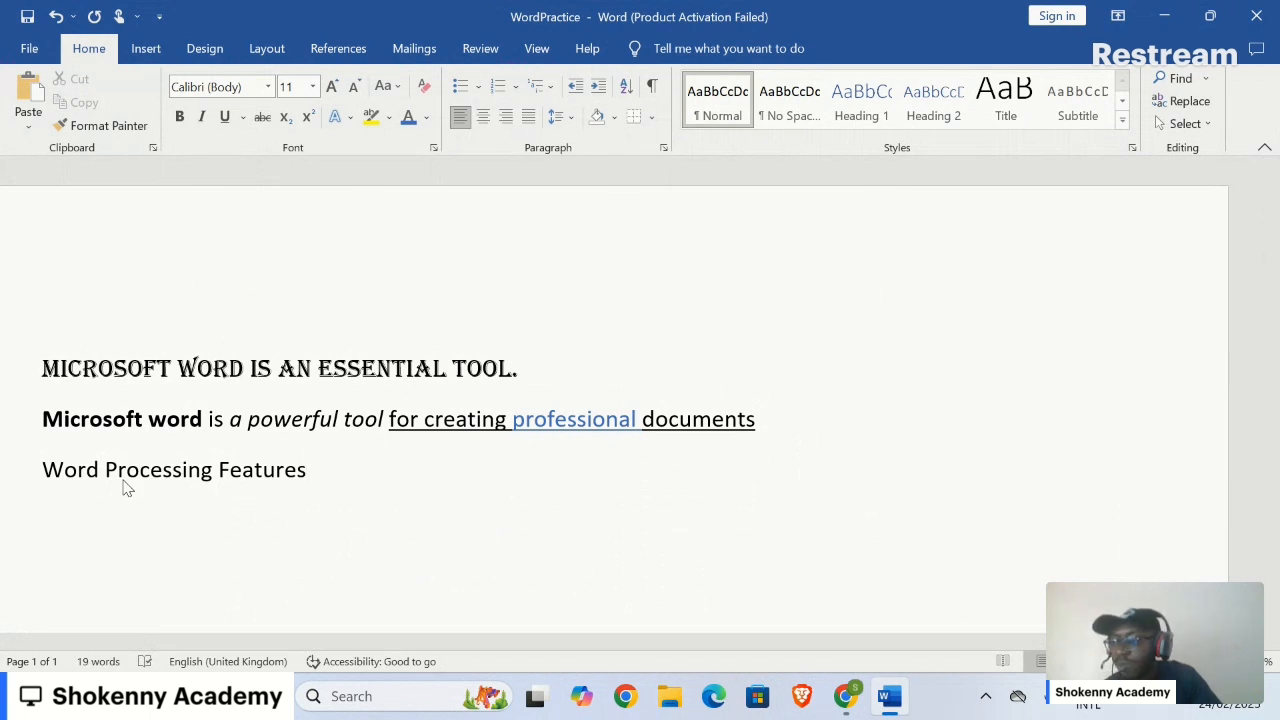
key("Return")
type("T")
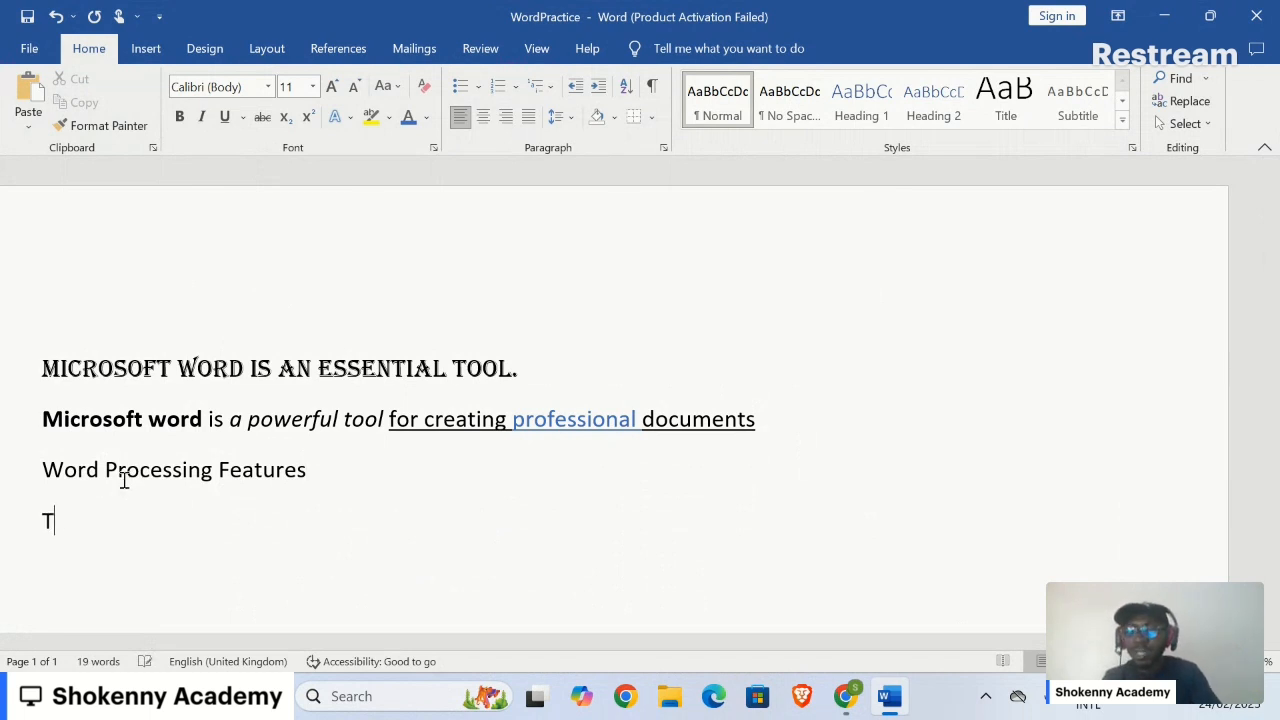
type("ext Formatti")
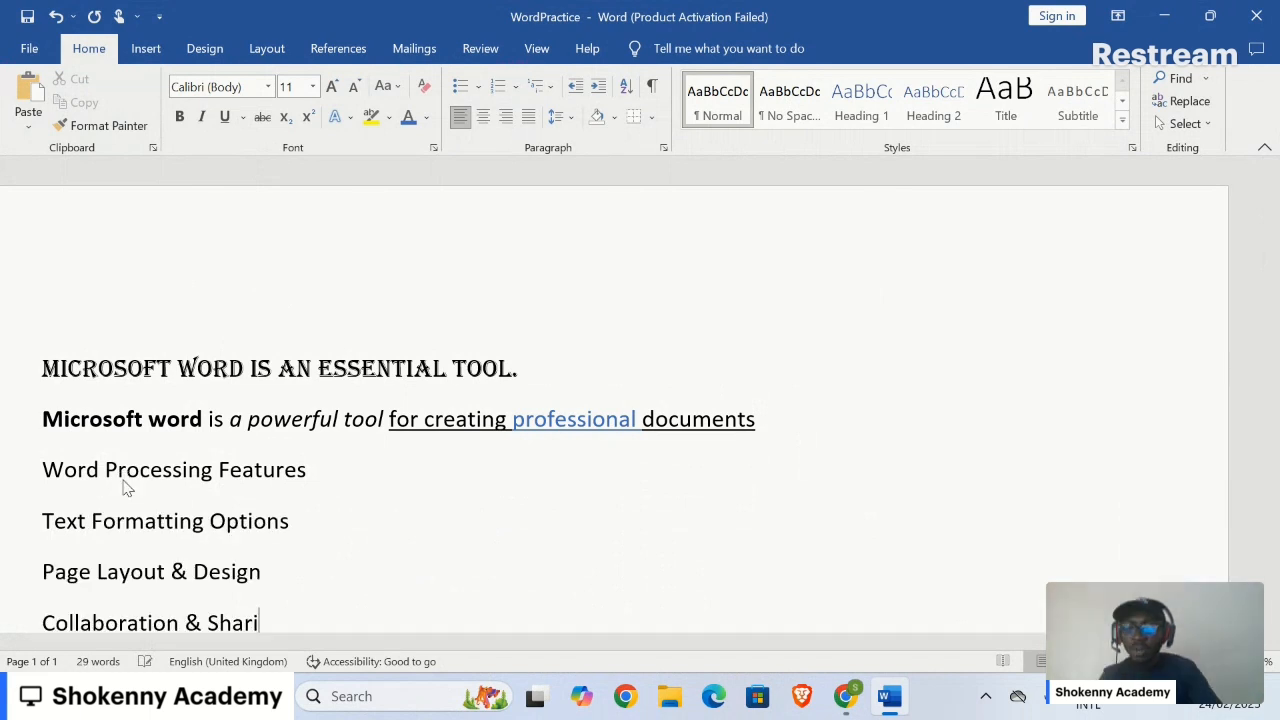
type("ng")
key("Return")
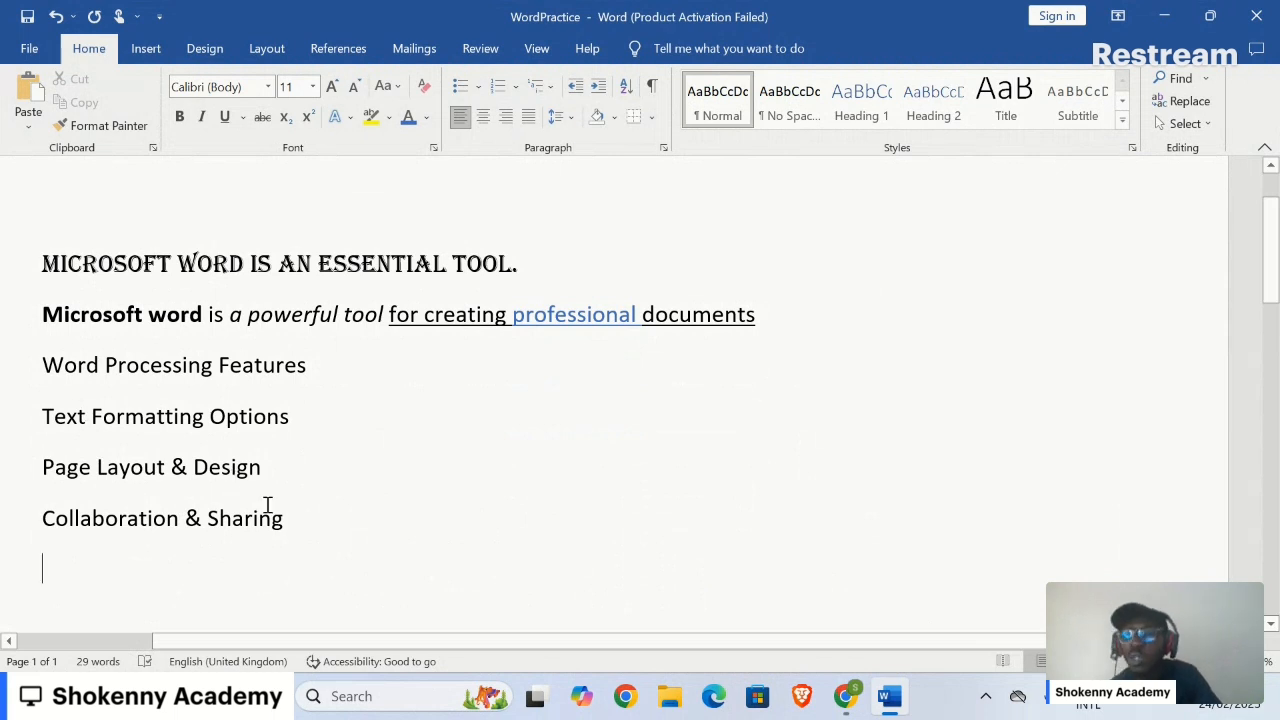
Step: Apply round bullets to the four lines from Word Processing Features to Collaboration & Sharing
left_click_drag(291, 528, 40, 396)
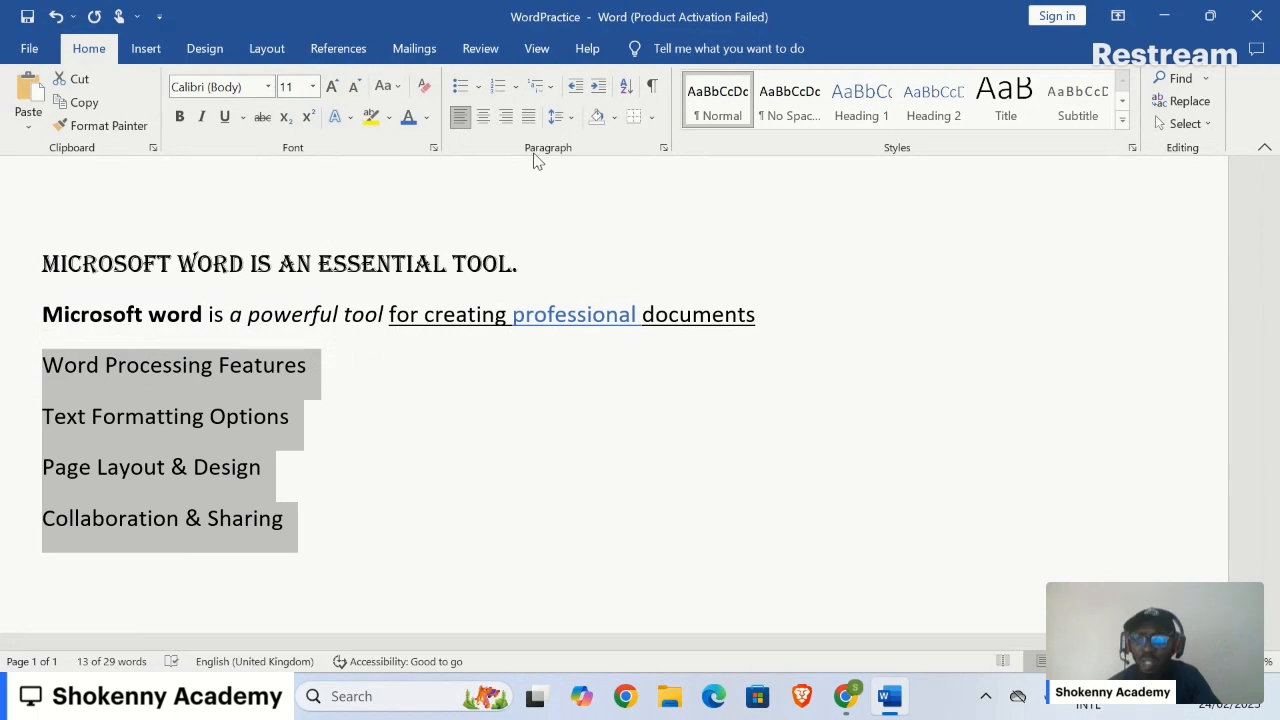
left_click(209, 56)
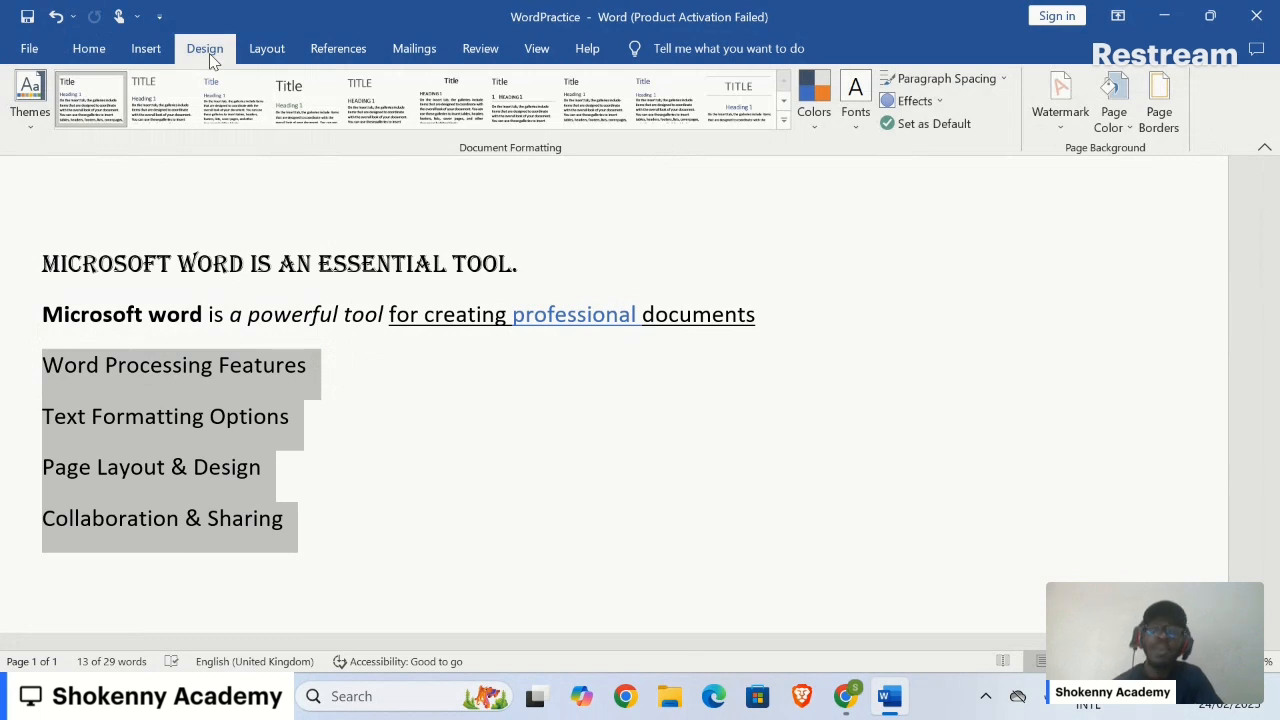
left_click(90, 52)
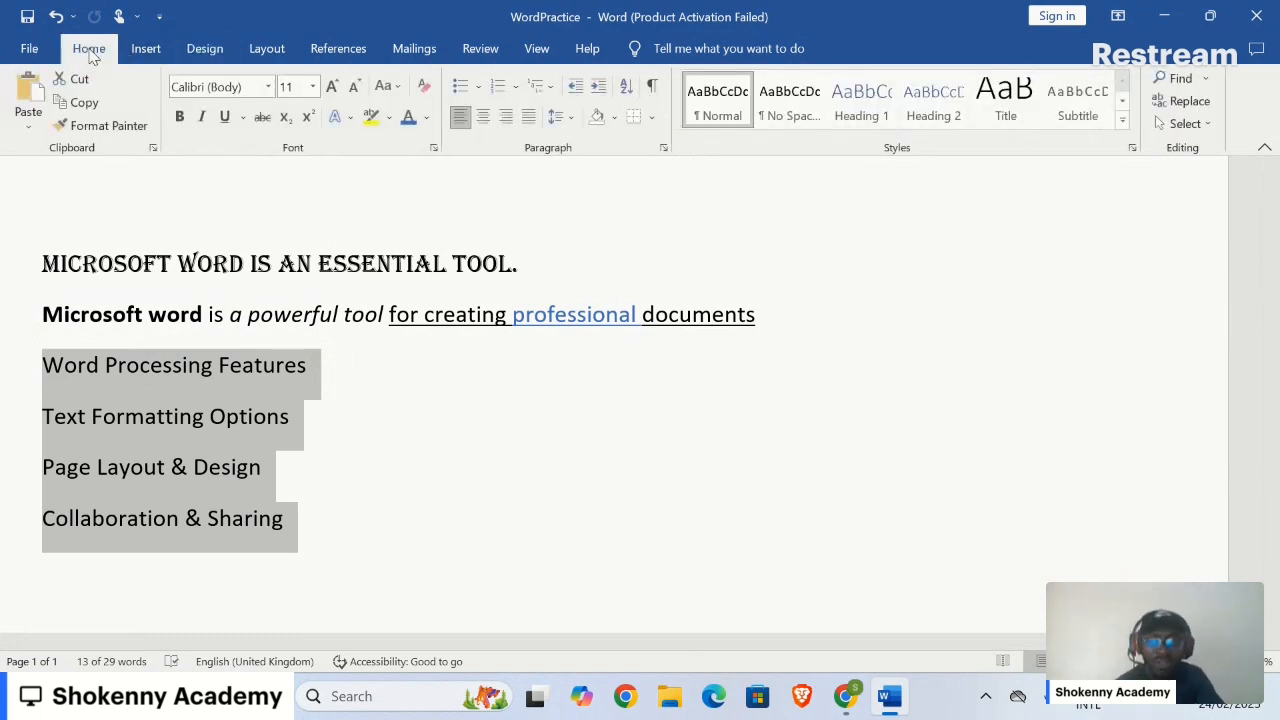
left_click(459, 88)
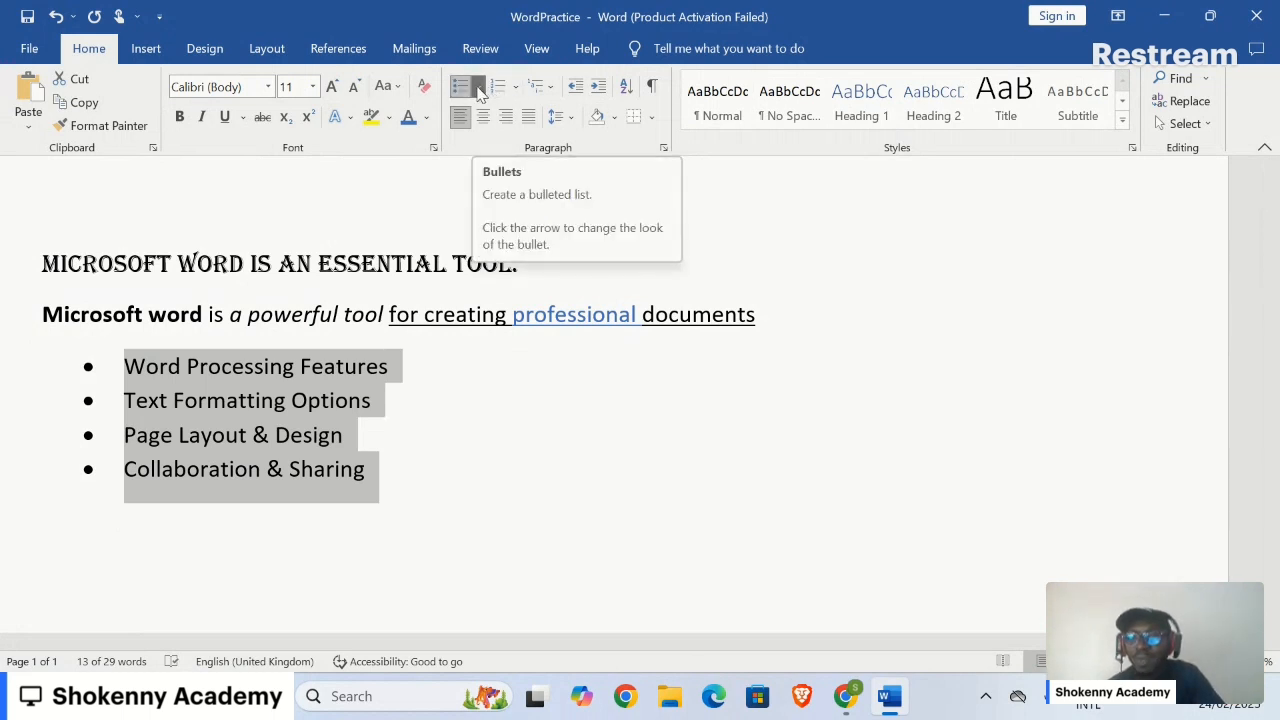
Step: Switch the list to the multicoloured four-pointed star bullet from the Bullet Library
left_click(479, 90)
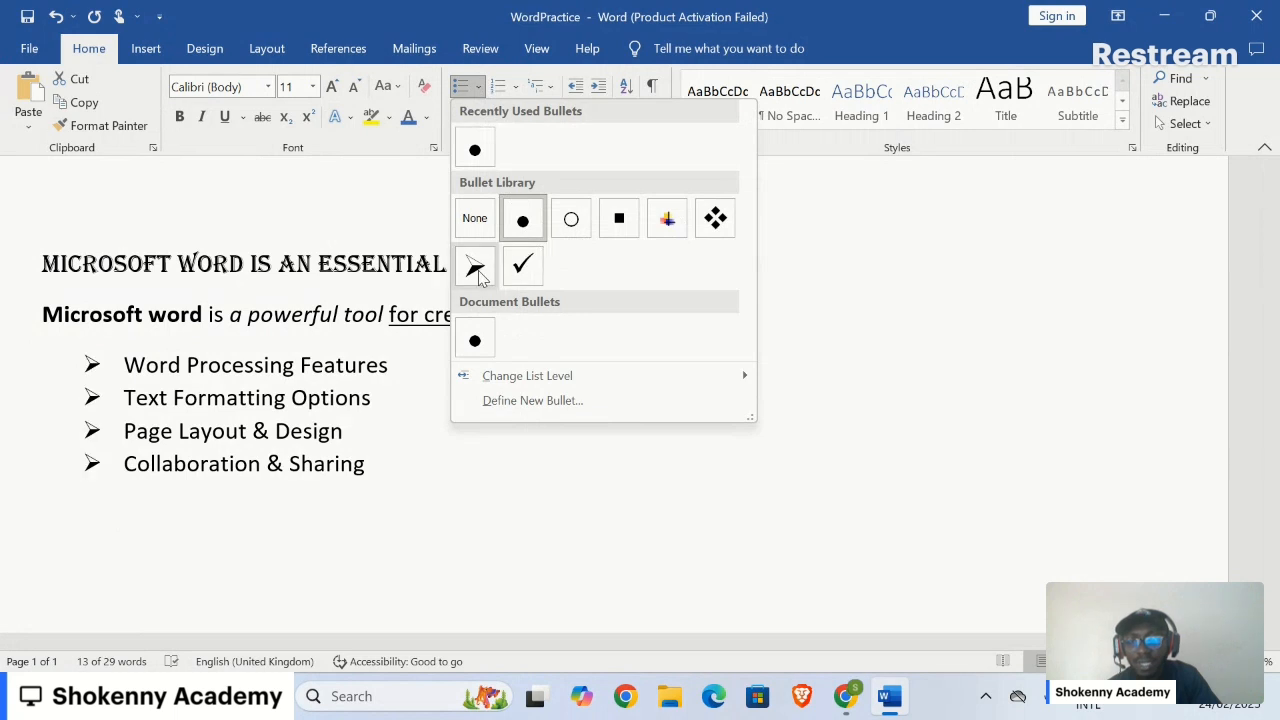
left_click(669, 218)
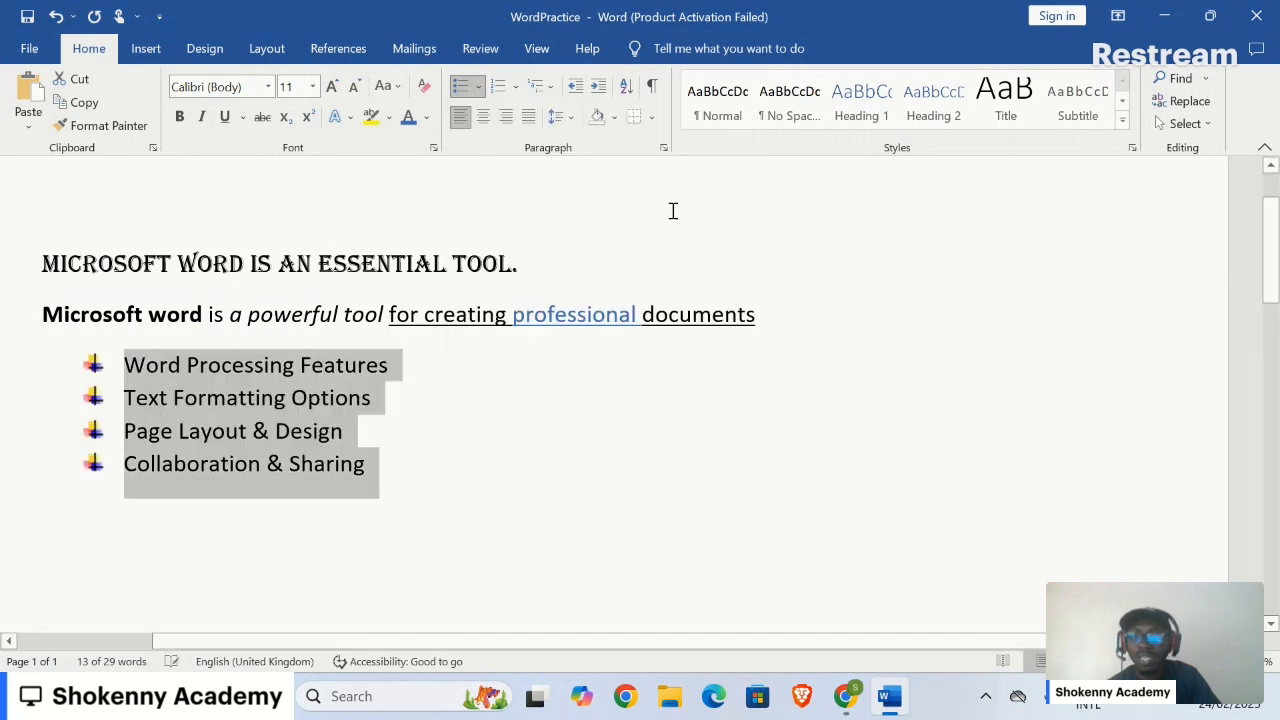
left_click(530, 452)
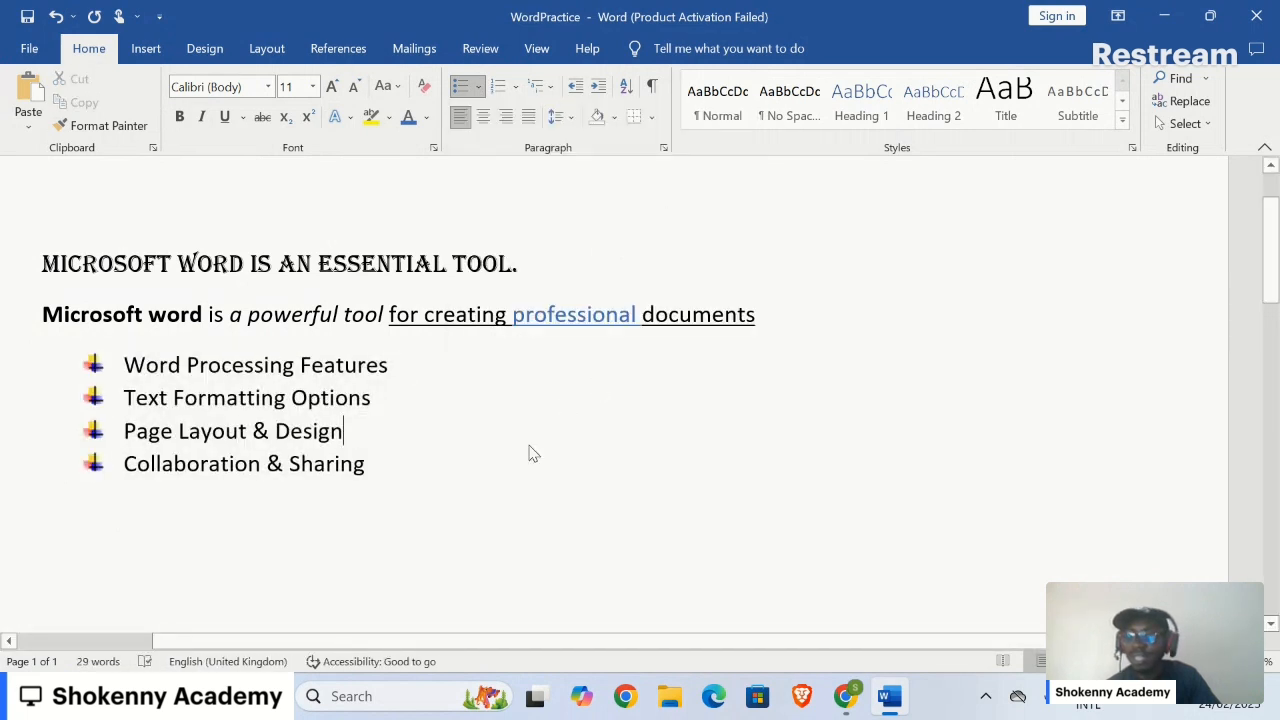
left_click(489, 473)
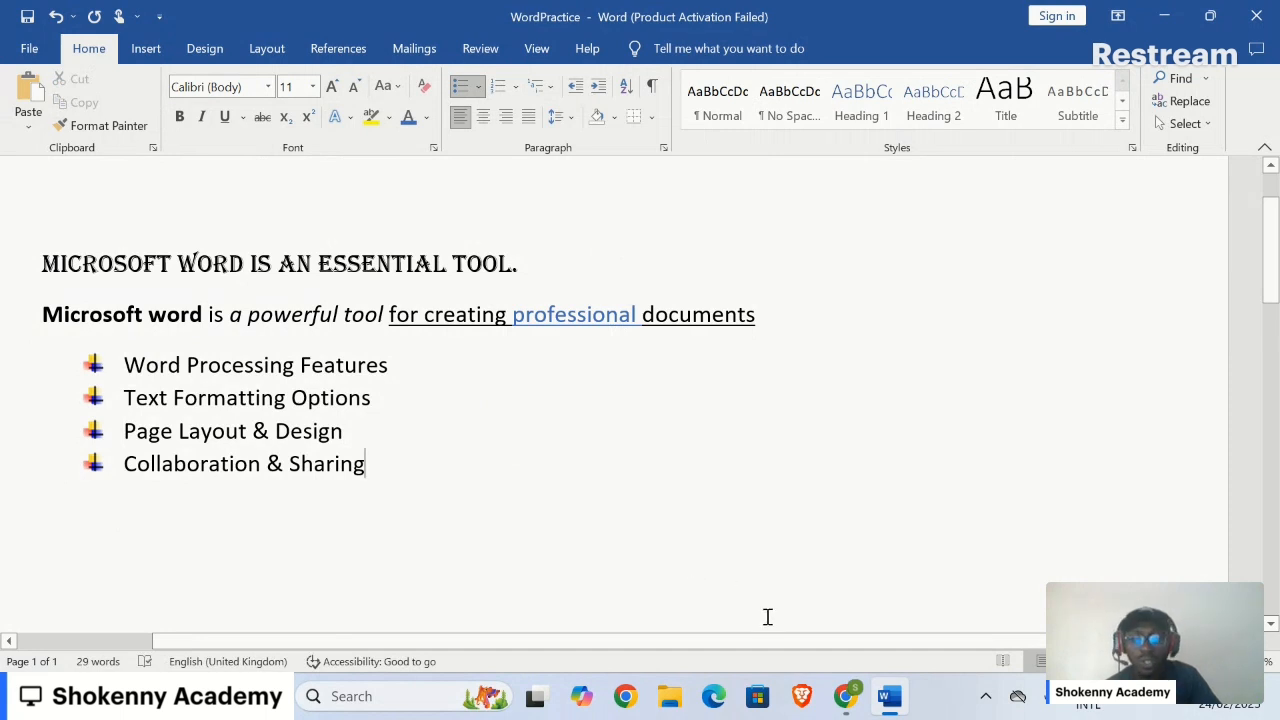
mouse_move(884, 700)
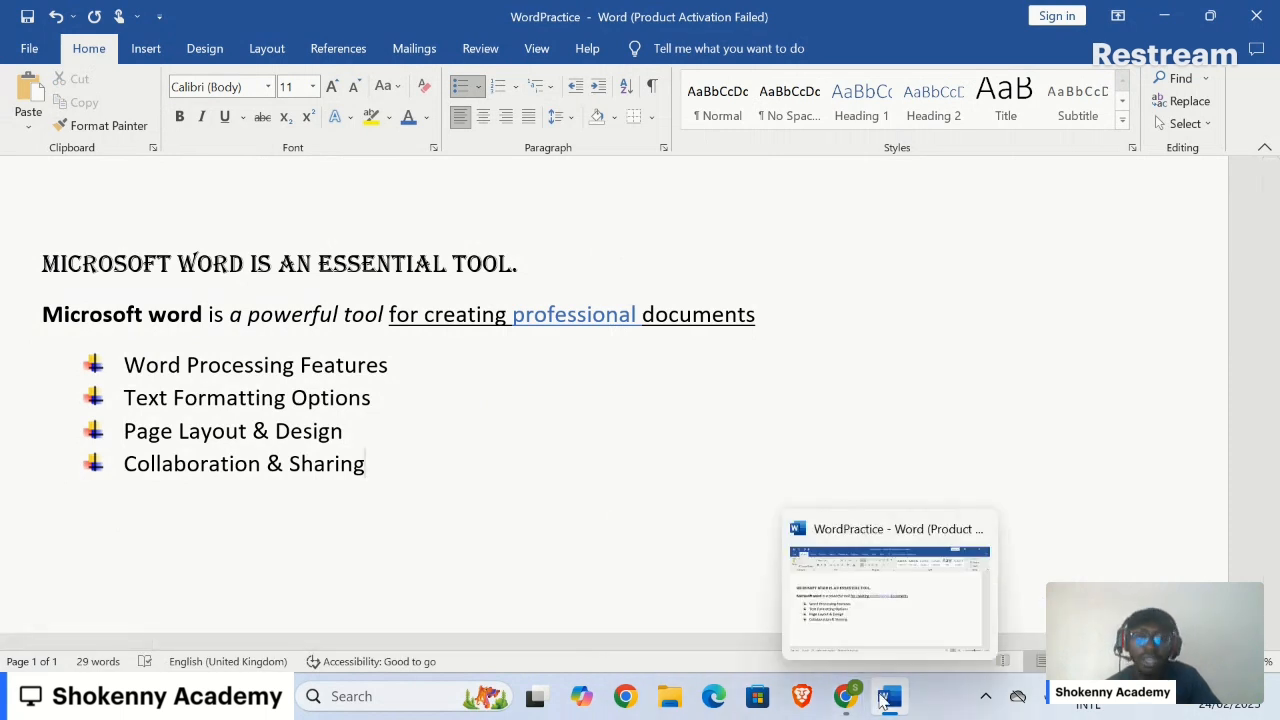